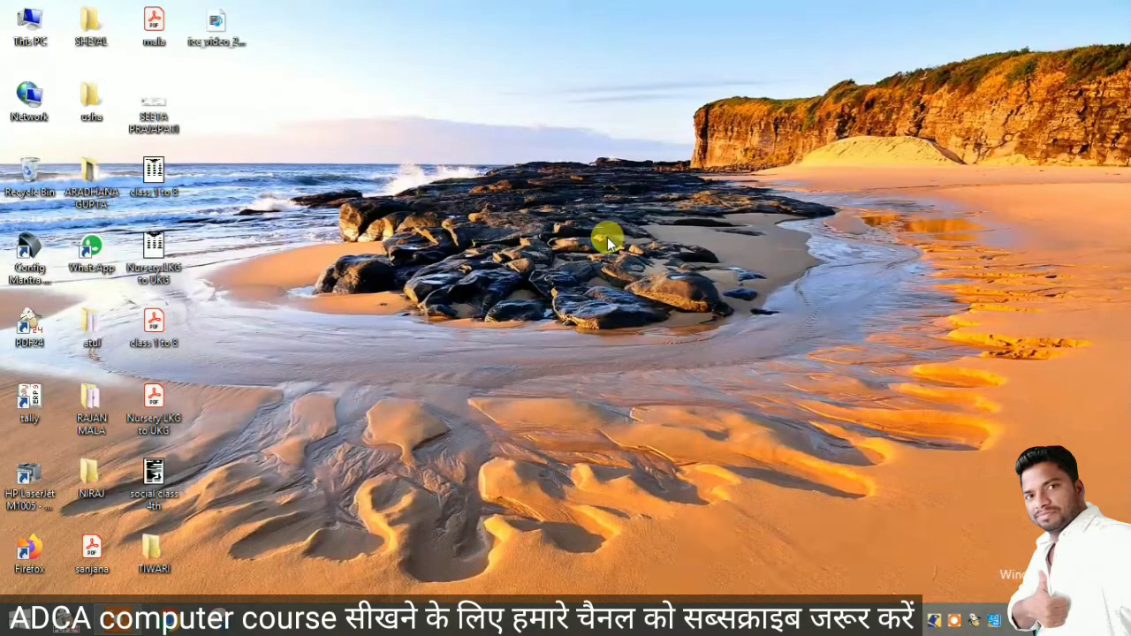
- Start Word from the Run box, then close it again
key(super+r)
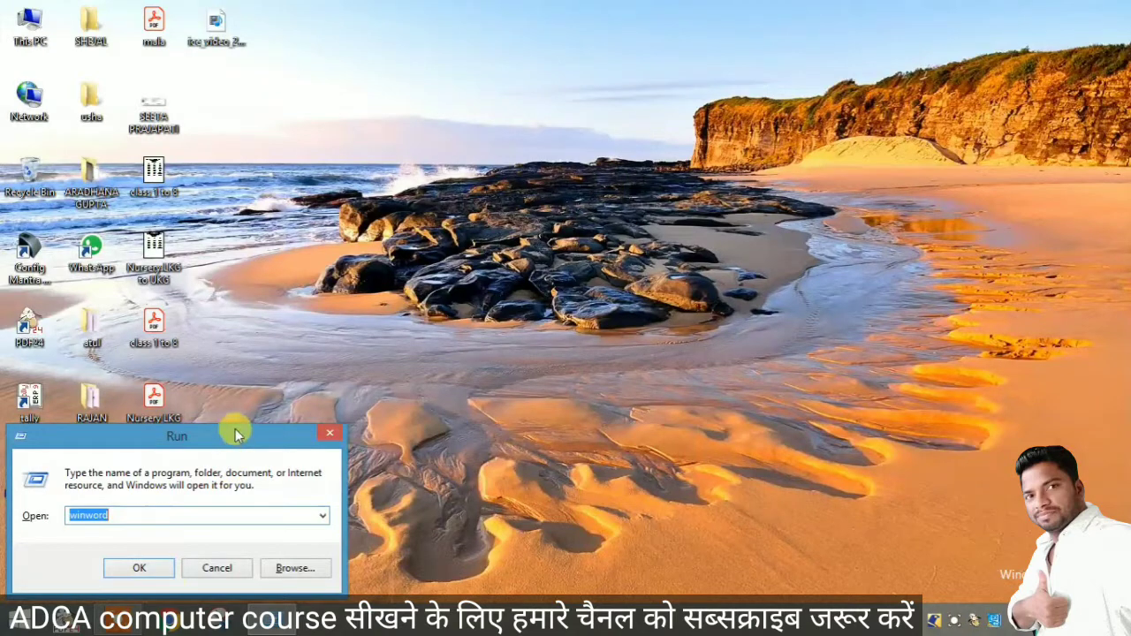
drag(235, 428, 455, 250)
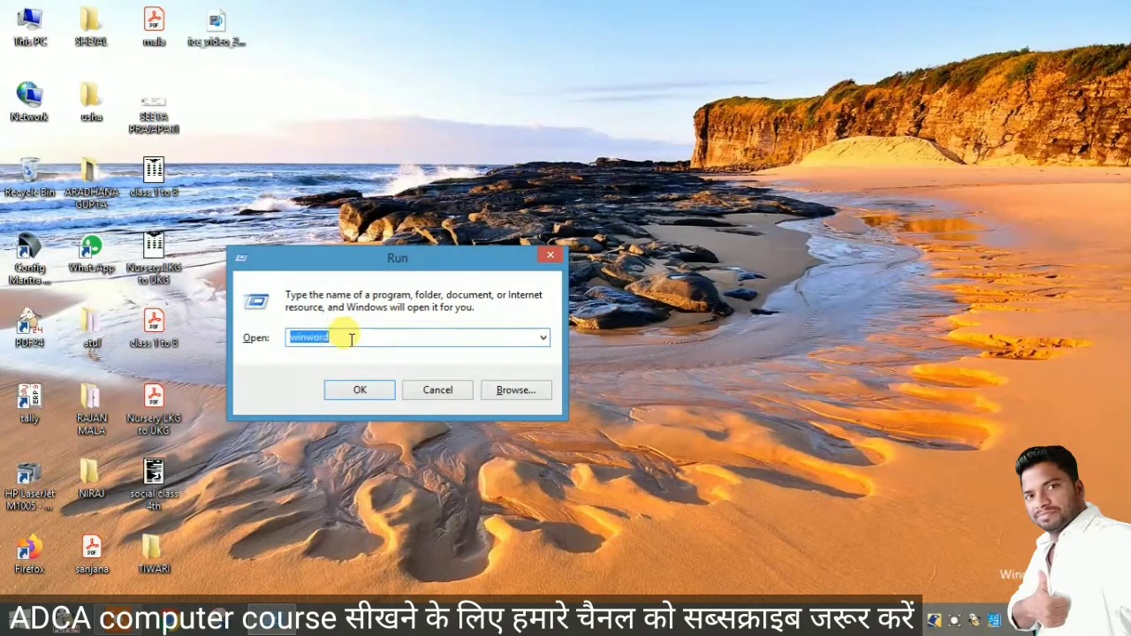
click(349, 394)
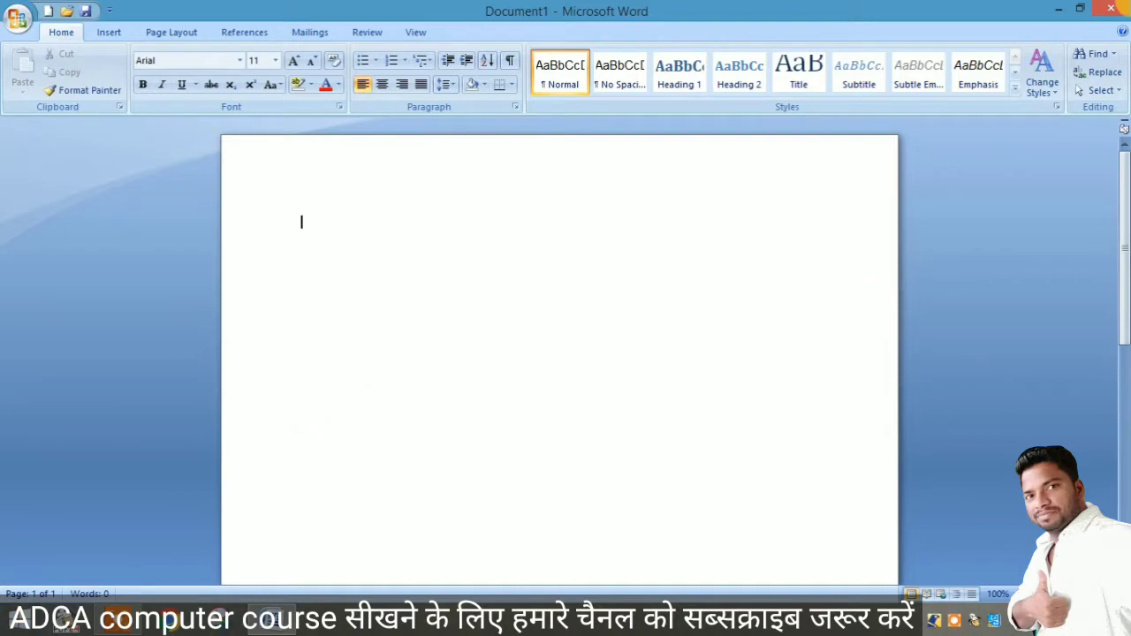
click(1107, 9)
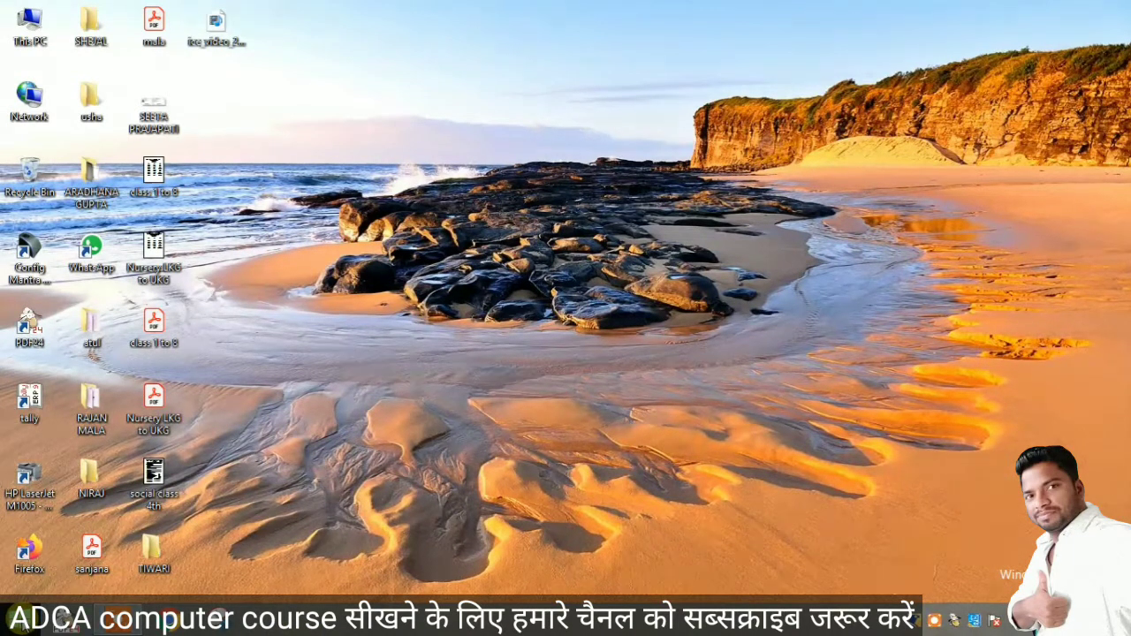
- Launch Word 2007 by searching 'word 2007' on the Start screen, then again from its tile
click(18, 620)
scroll(565, 354, down, 1)
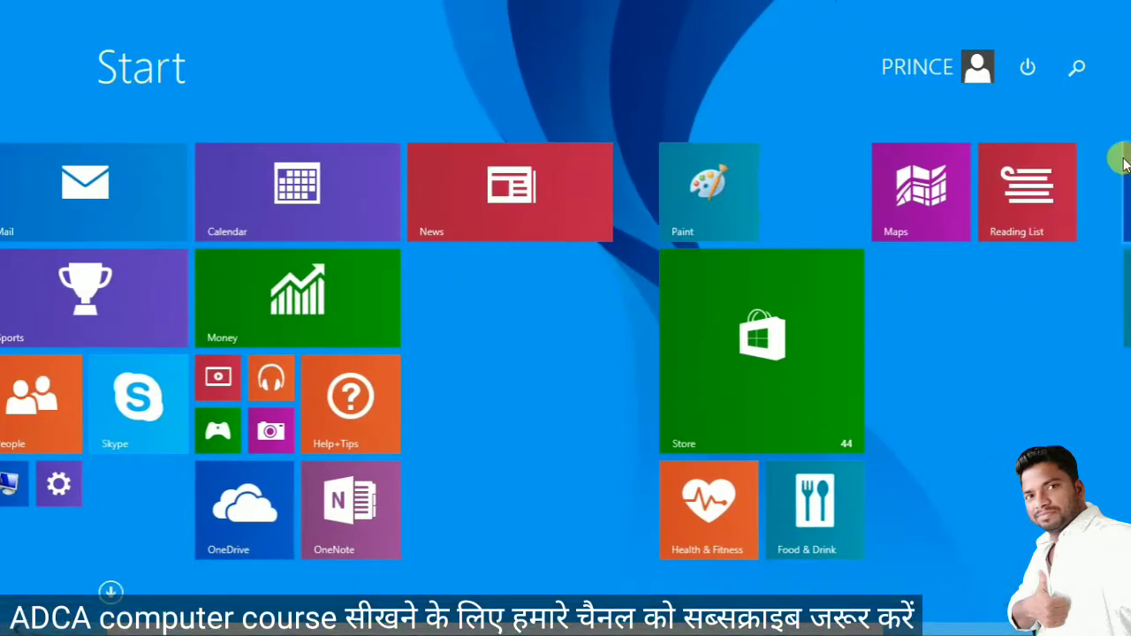
click(1081, 68)
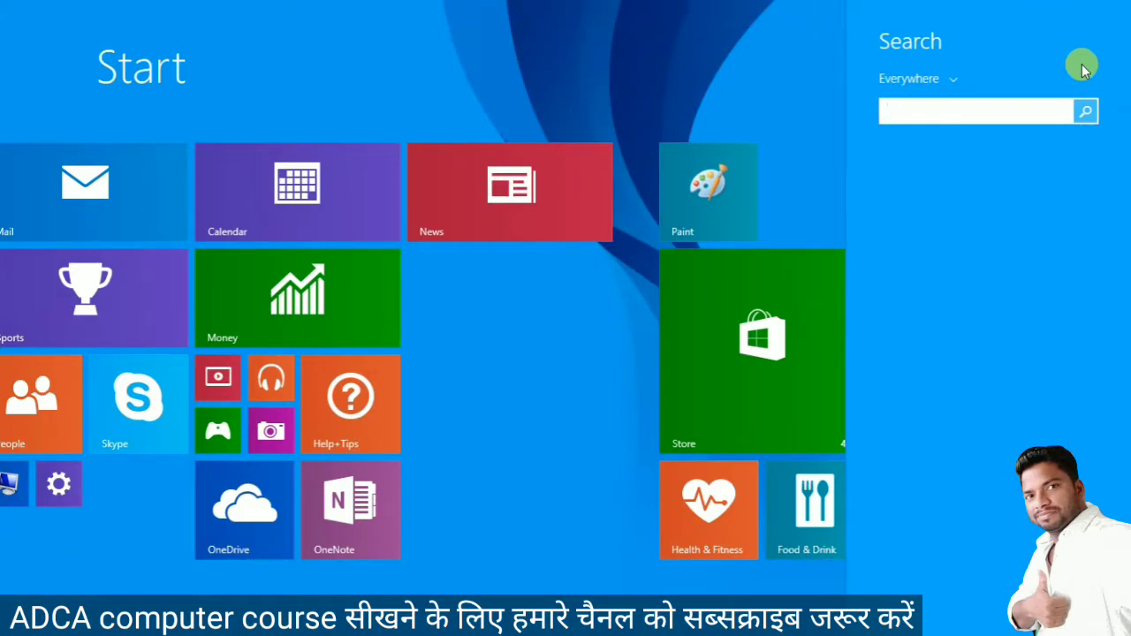
text(word 2007)
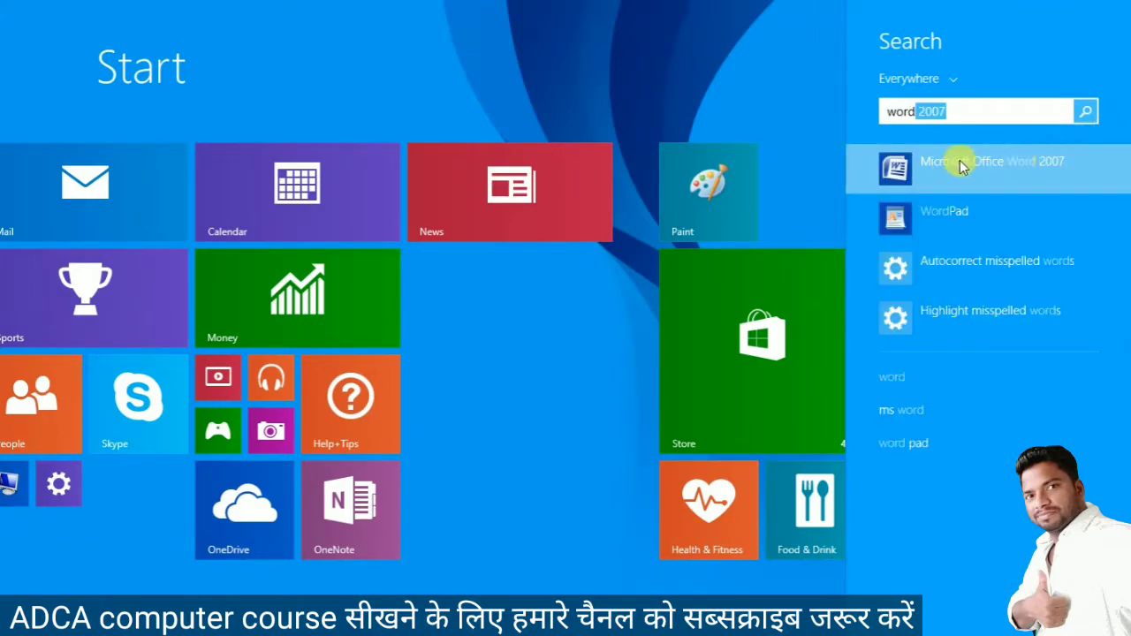
click(1012, 167)
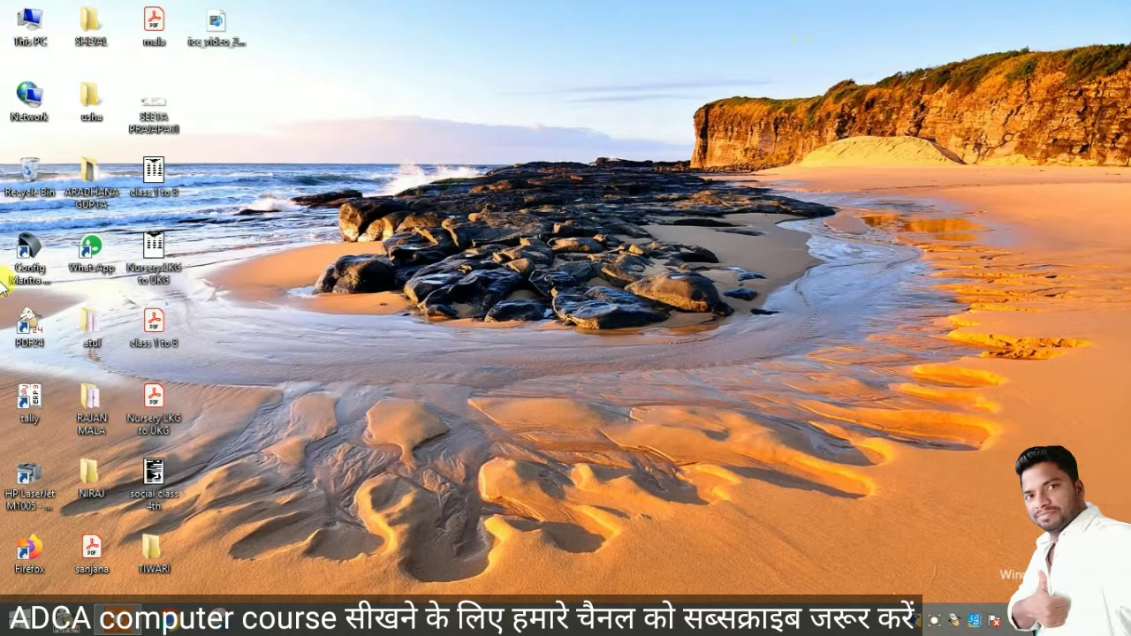
click(16, 620)
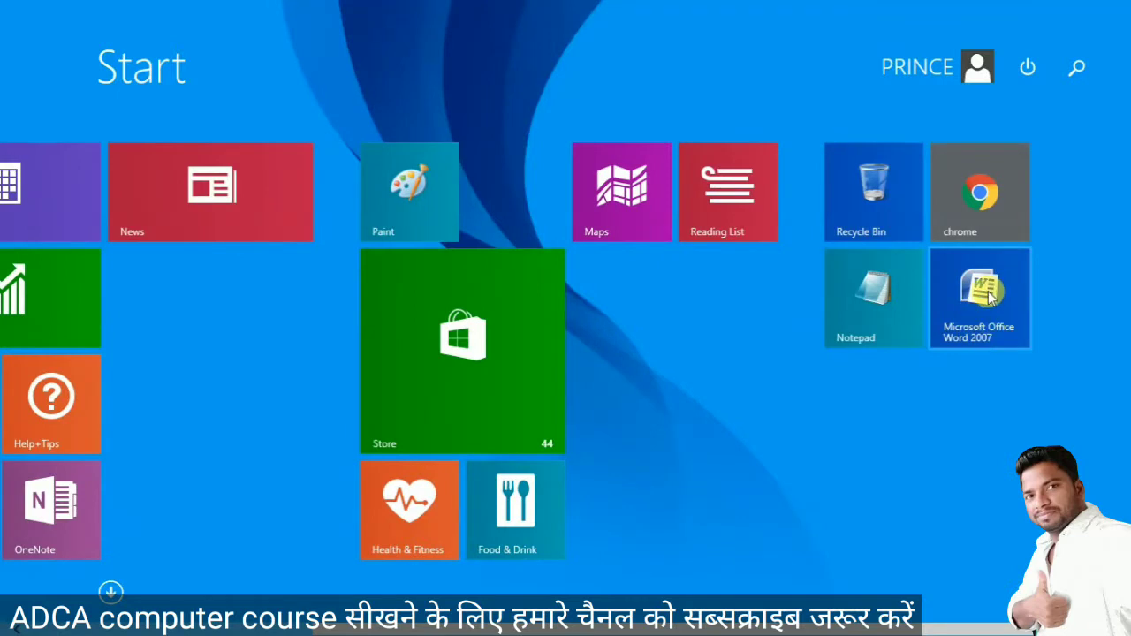
click(990, 297)
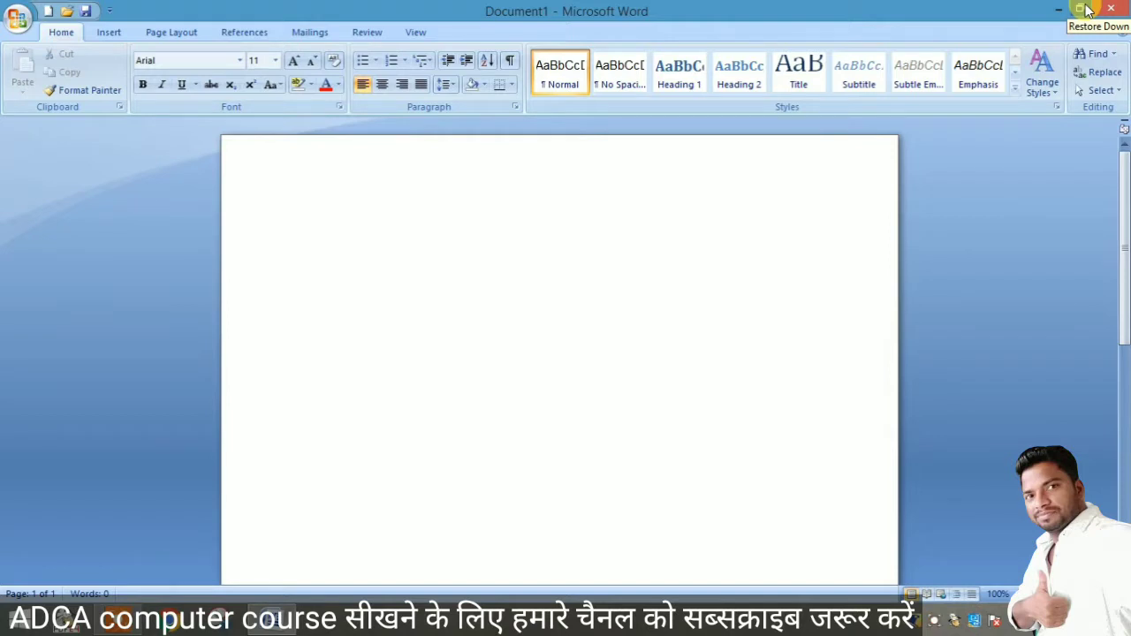
click(1081, 9)
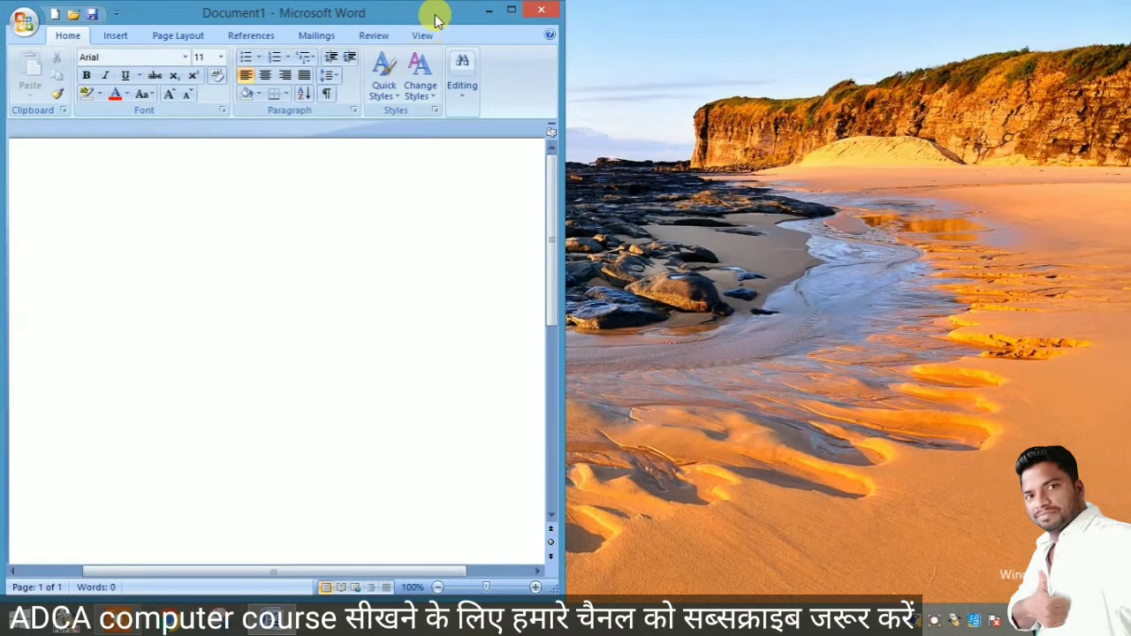
drag(435, 20, 691, 19)
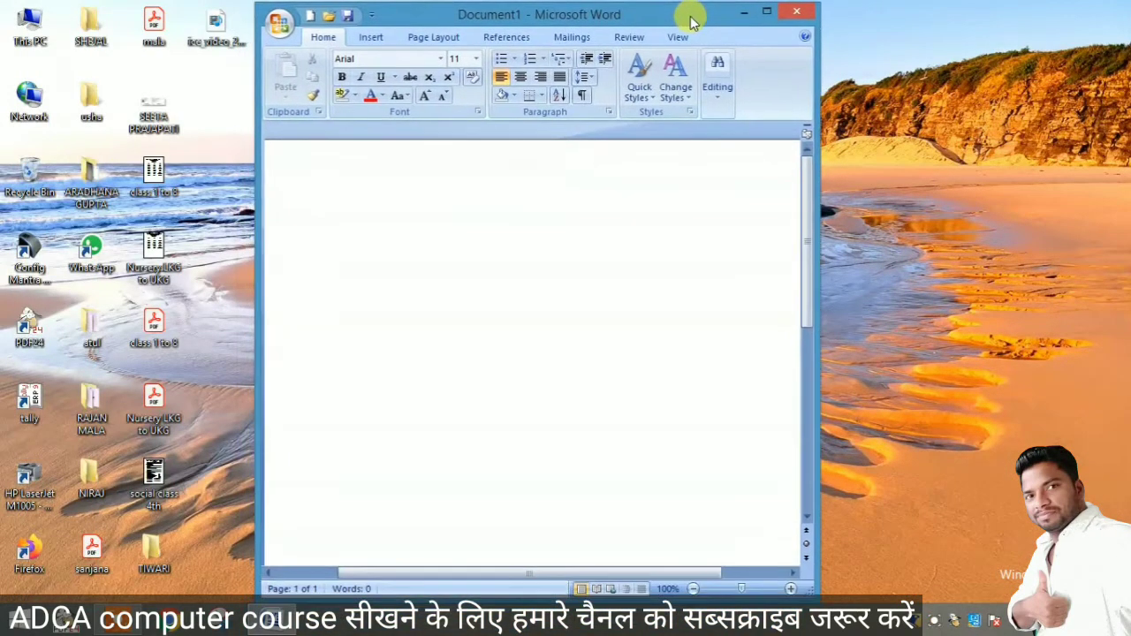
click(767, 11)
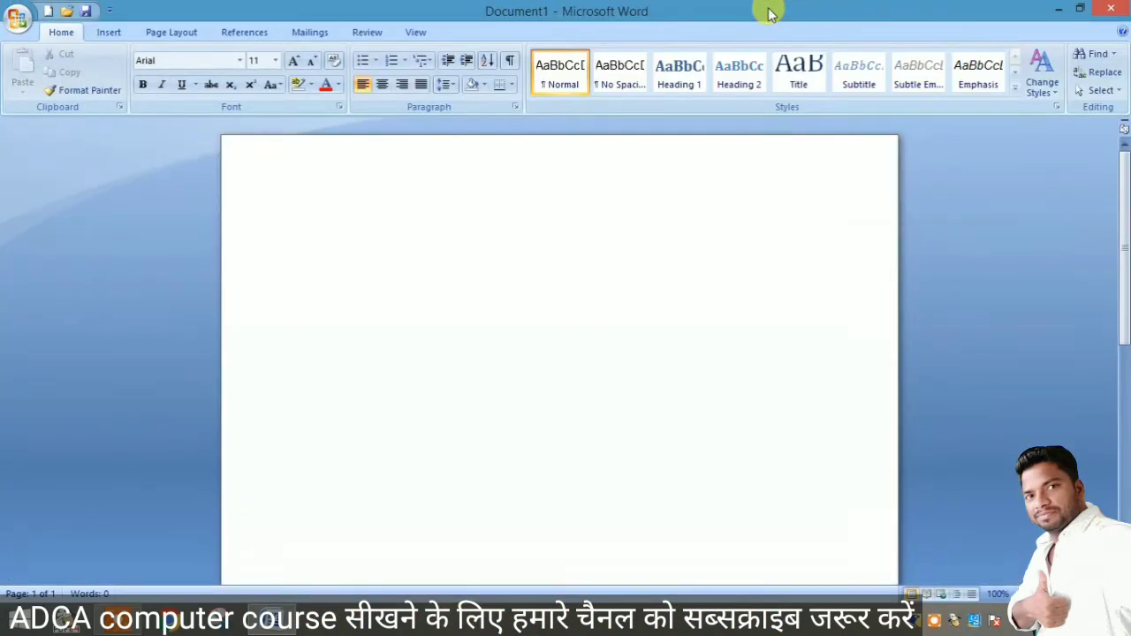
click(1058, 15)
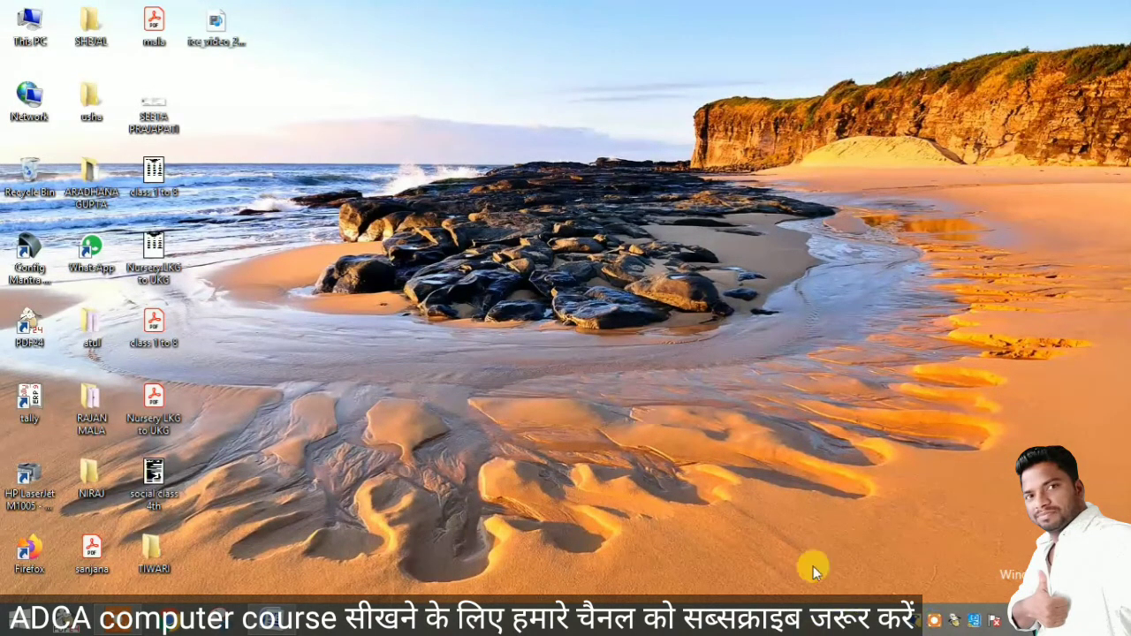
click(305, 608)
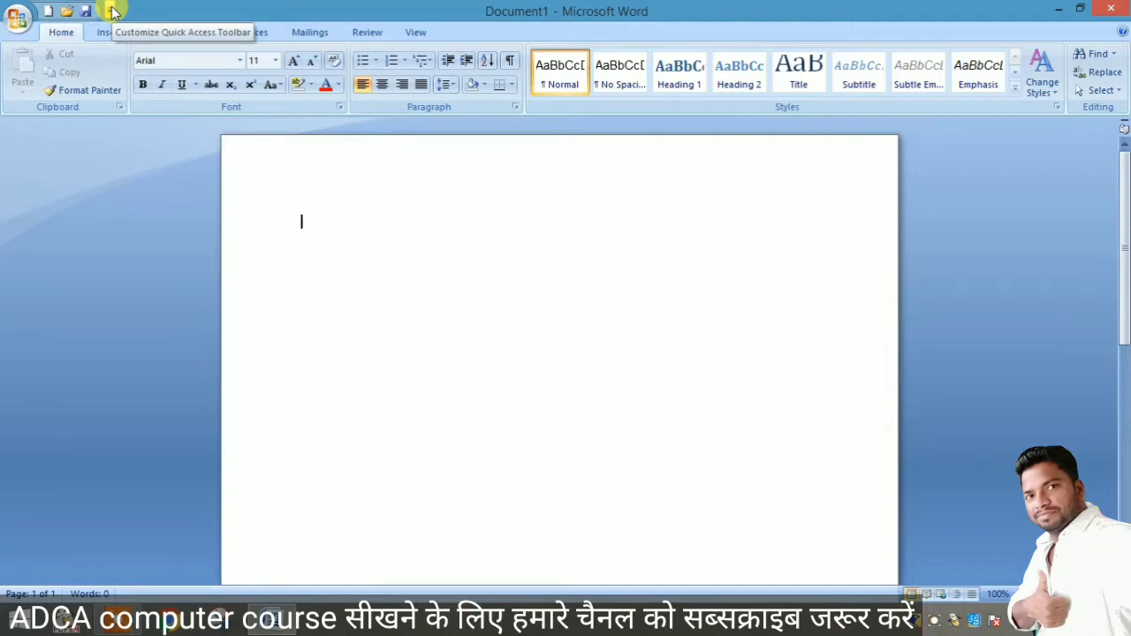
- Remove Save from the Quick Access Toolbar and add it back, checking the Office menu along the way
click(110, 11)
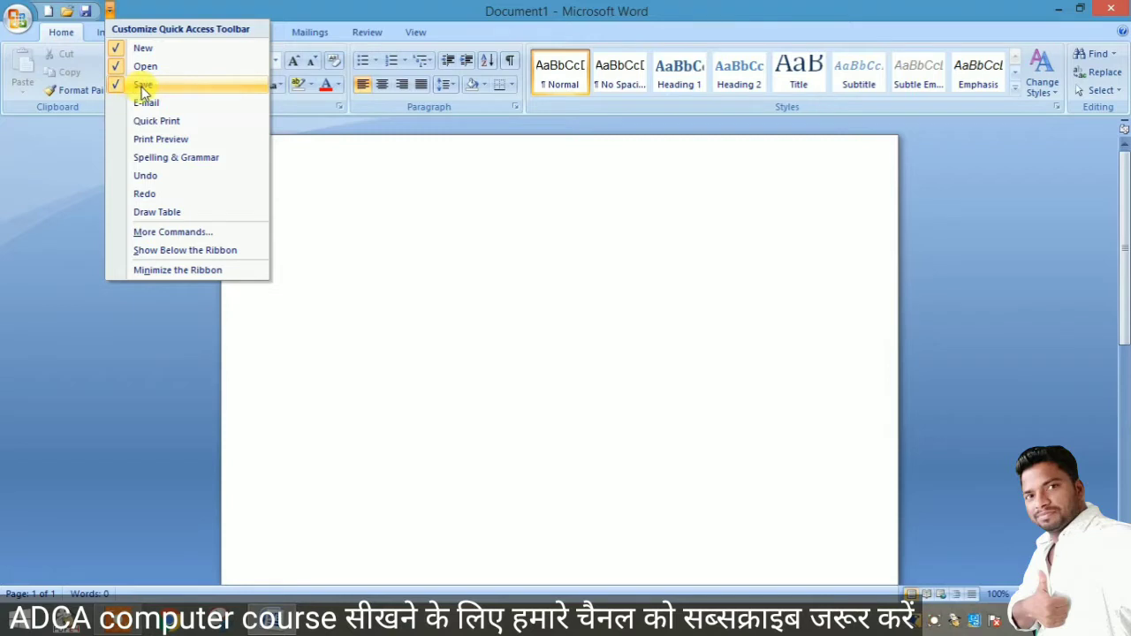
click(142, 89)
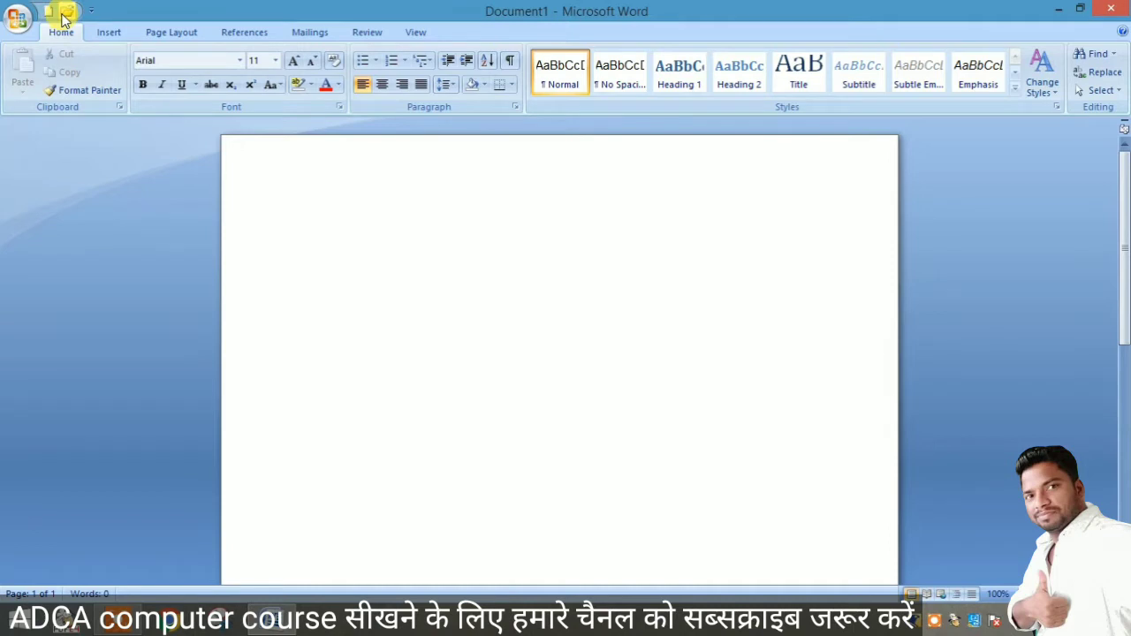
click(91, 10)
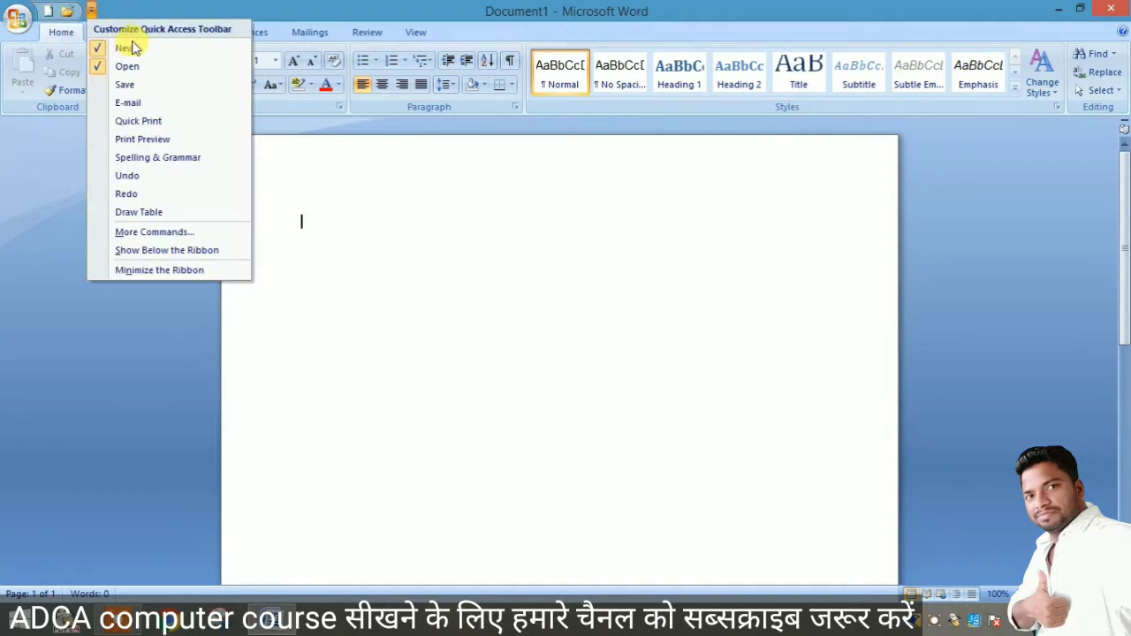
click(137, 87)
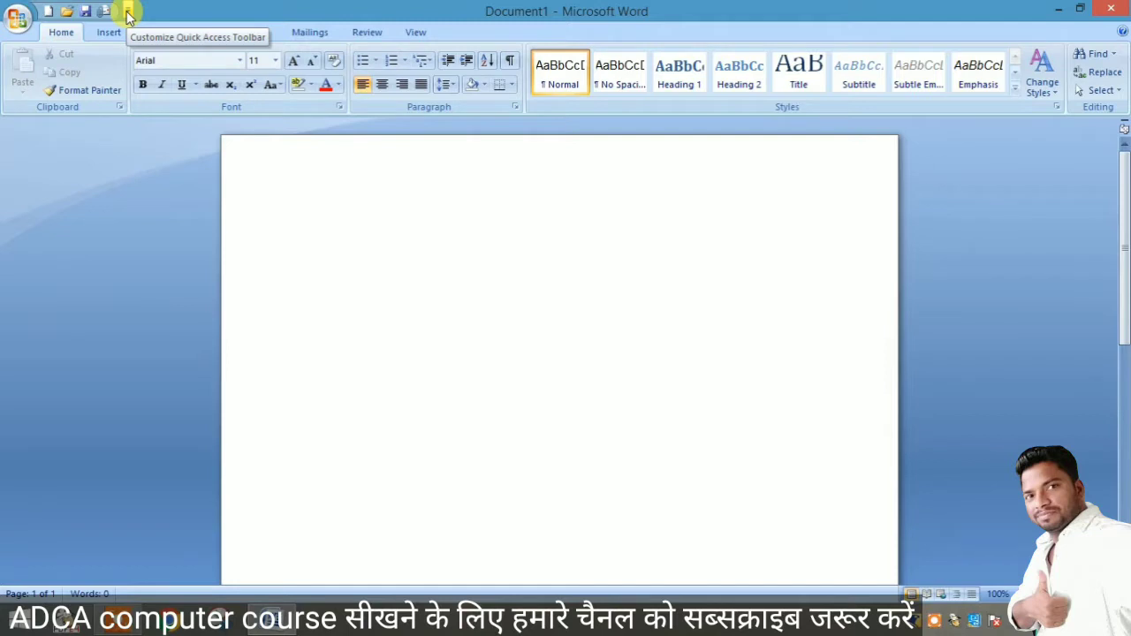
click(128, 11)
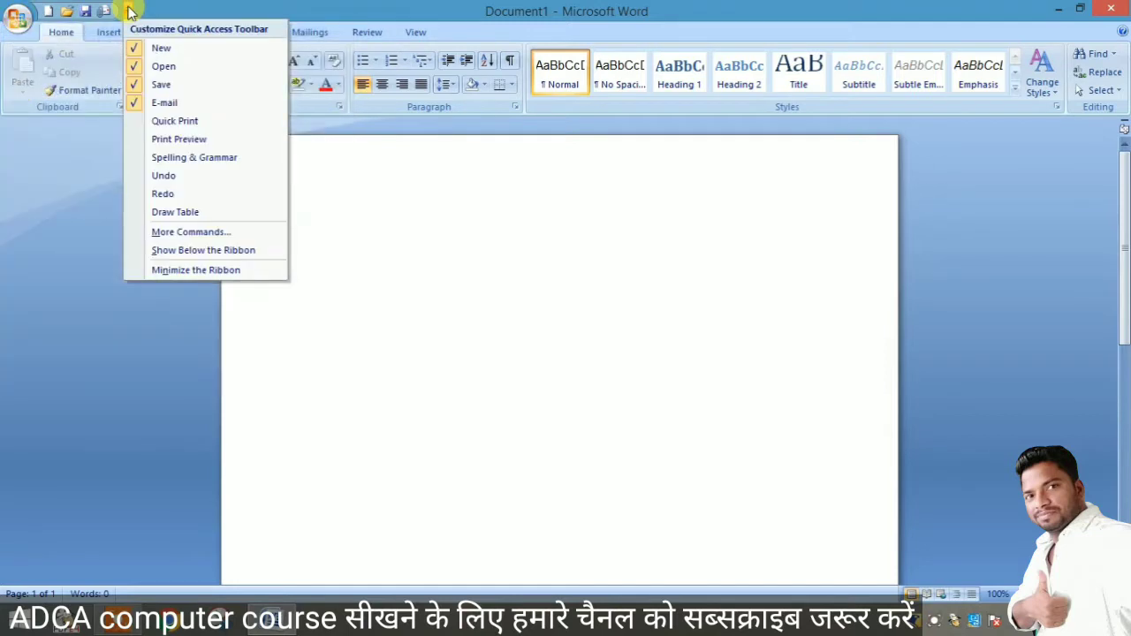
click(17, 18)
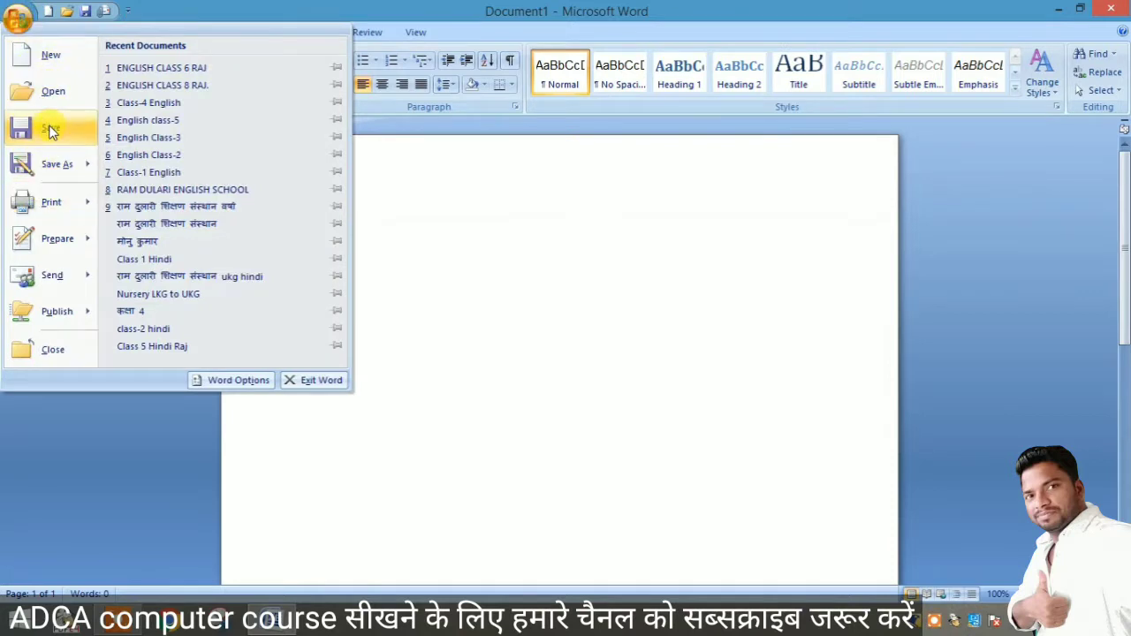
click(127, 11)
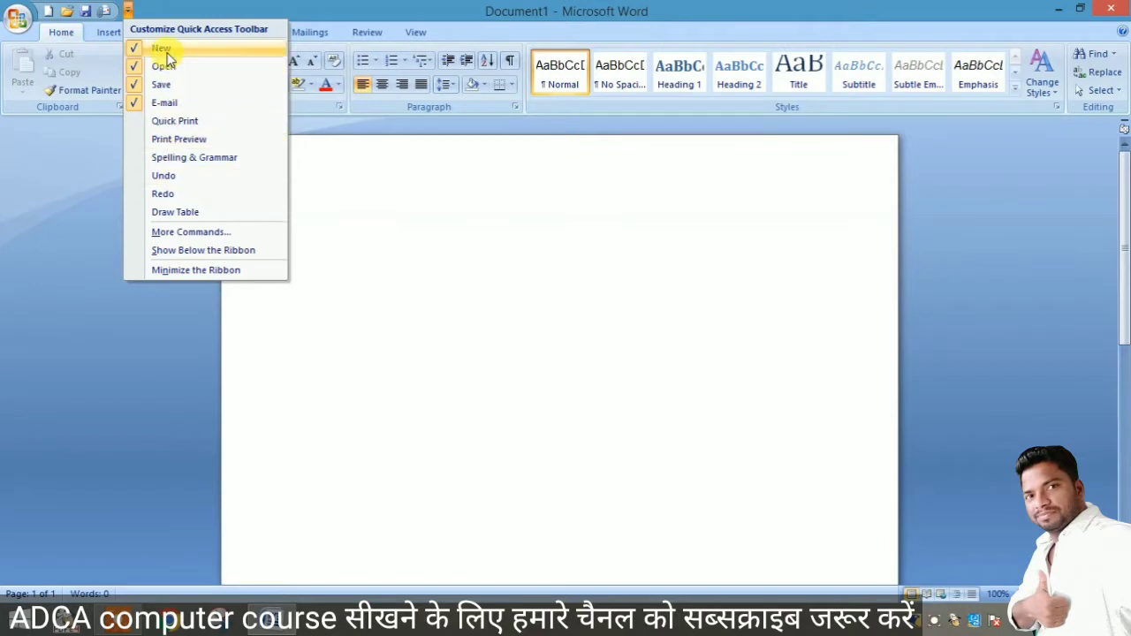
click(252, 7)
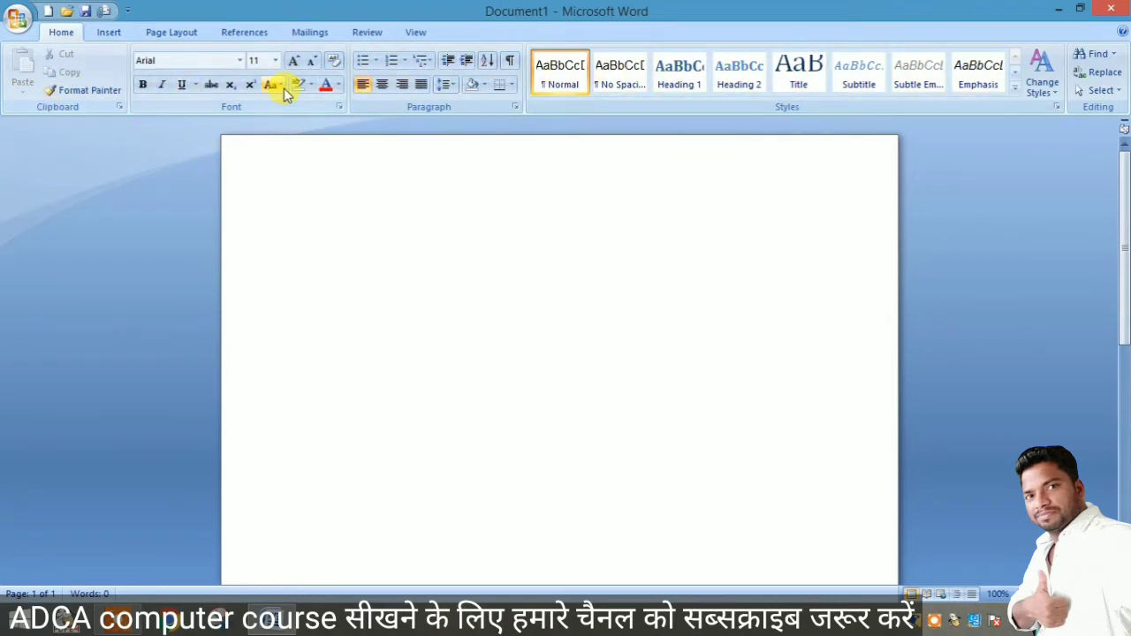
- Show the rulers and zoom the page out to 50%, then back in to 90%
click(1123, 128)
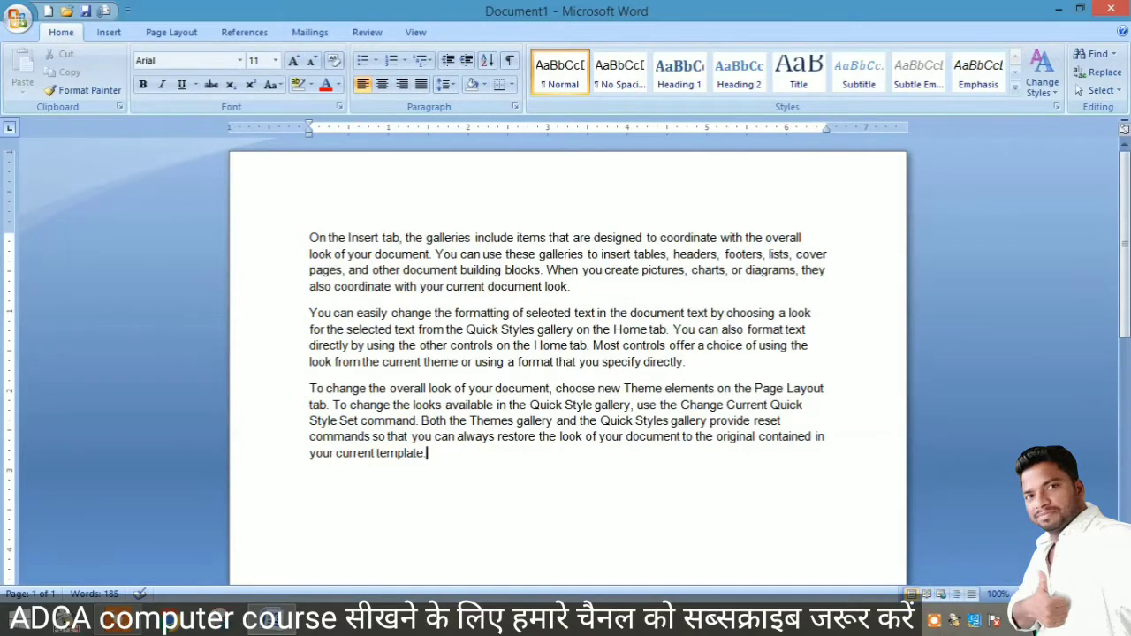
click(1016, 594)
click(1016, 593)
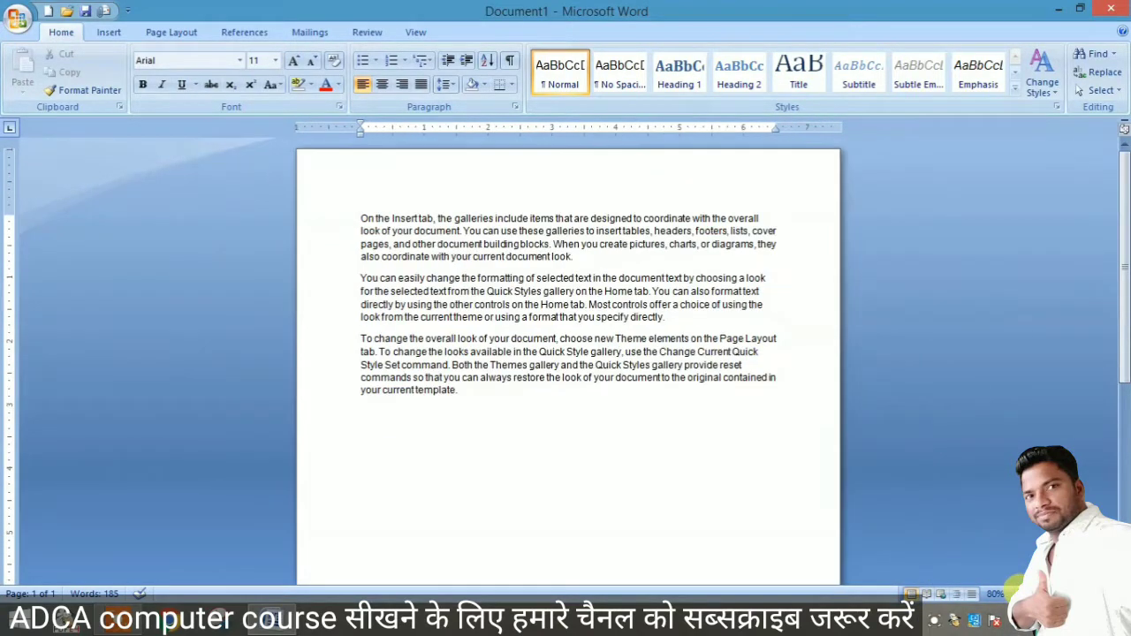
click(1016, 594)
click(1017, 594)
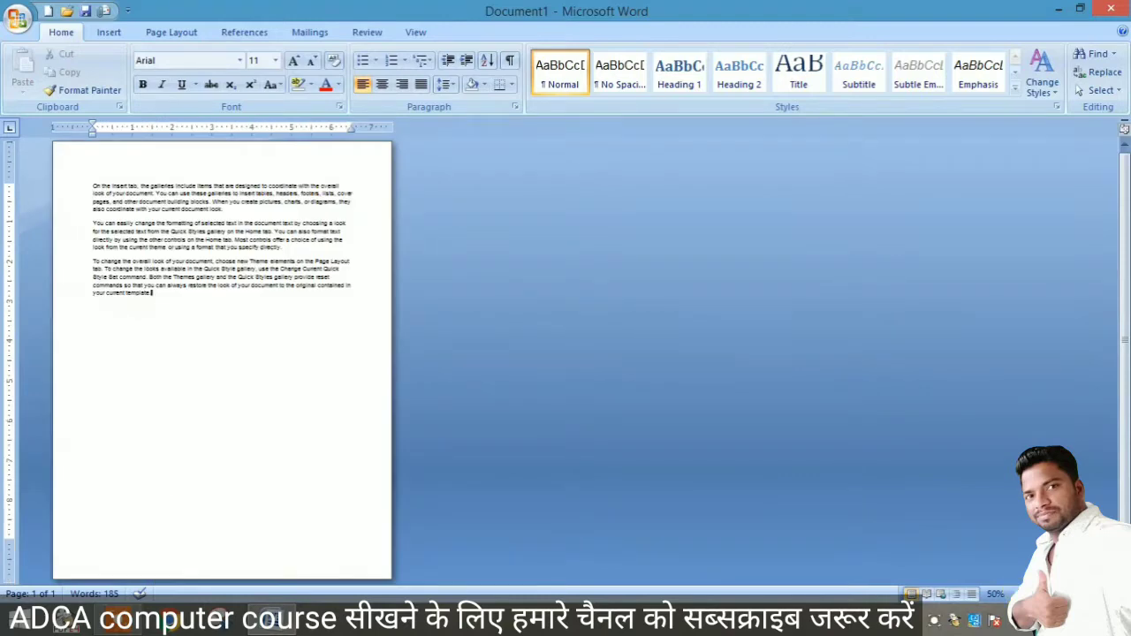
click(1111, 594)
click(1112, 594)
click(1112, 593)
click(1112, 594)
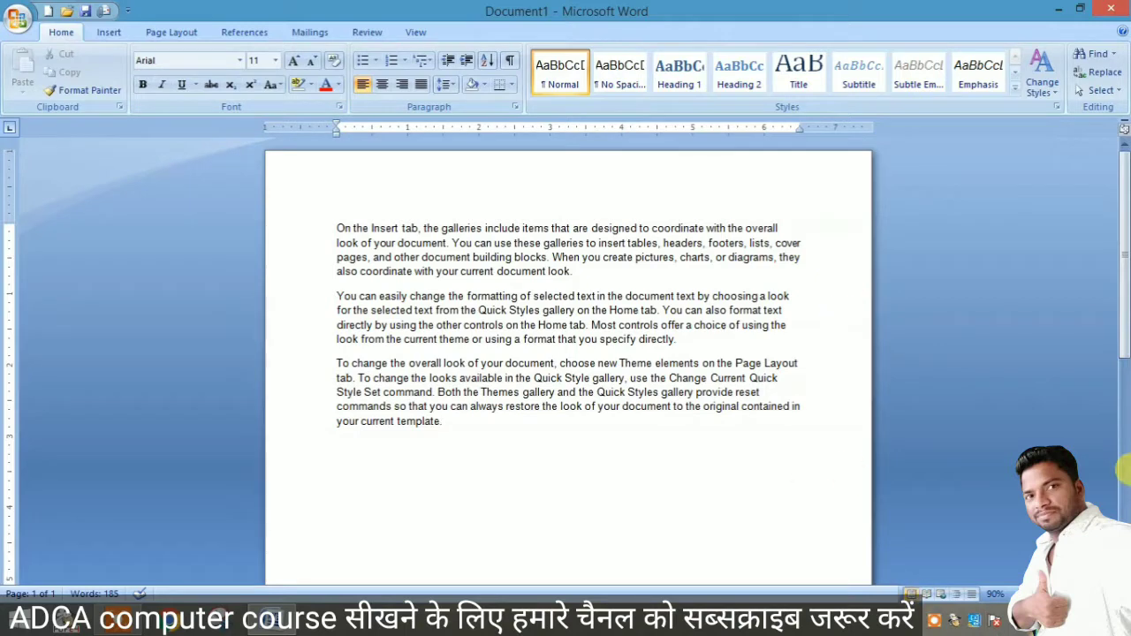
- Drag the ruler's left margin marker outward so text lines run wider
scroll(1127, 305, down, 2)
drag(1127, 304, 1126, 270)
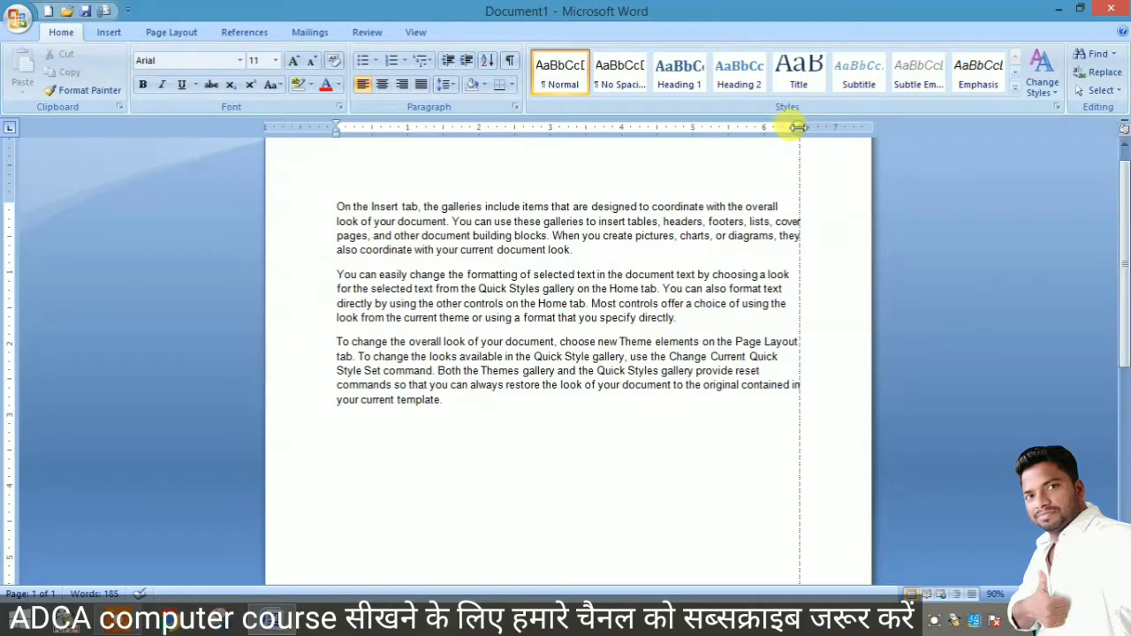
drag(336, 124, 309, 124)
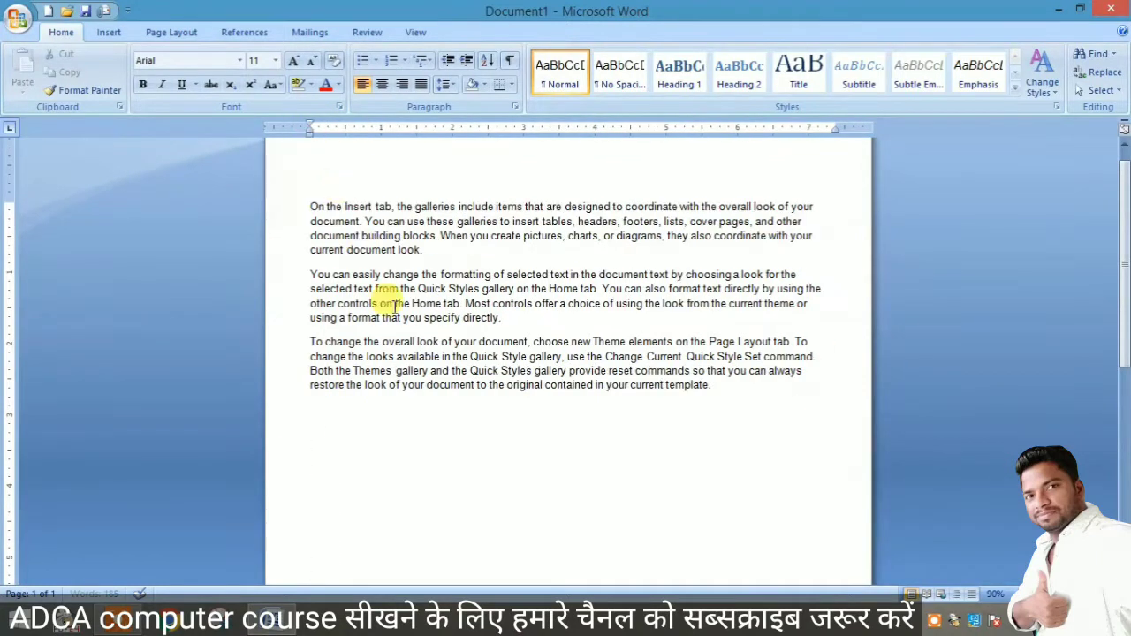
scroll(420, 375, down, 1)
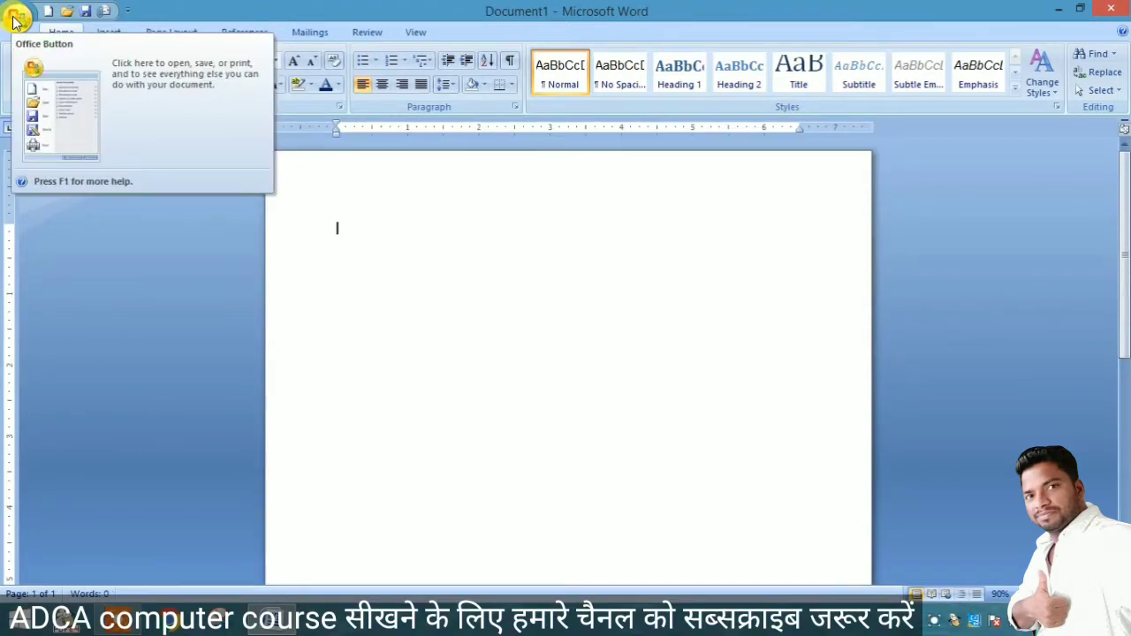
- Open the Office Button menu showing recent documents like DEMO and ENGLISH CLASS 6 RAJ
click(15, 19)
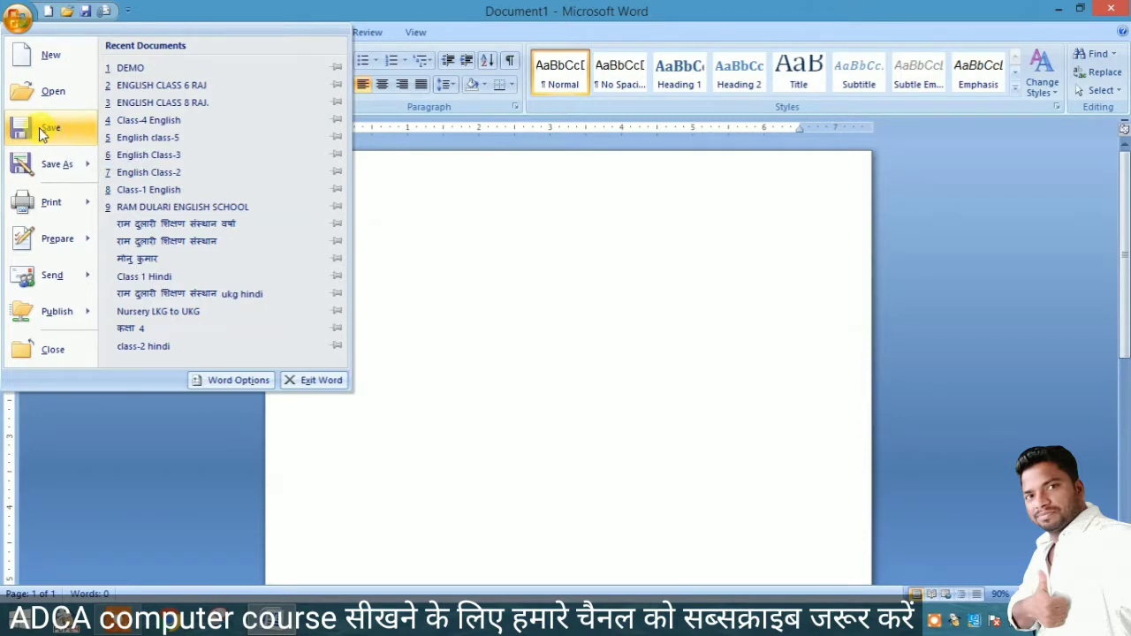
- Save the blank document on the Desktop, replacing the default name Doc2 with DEMO1
click(63, 129)
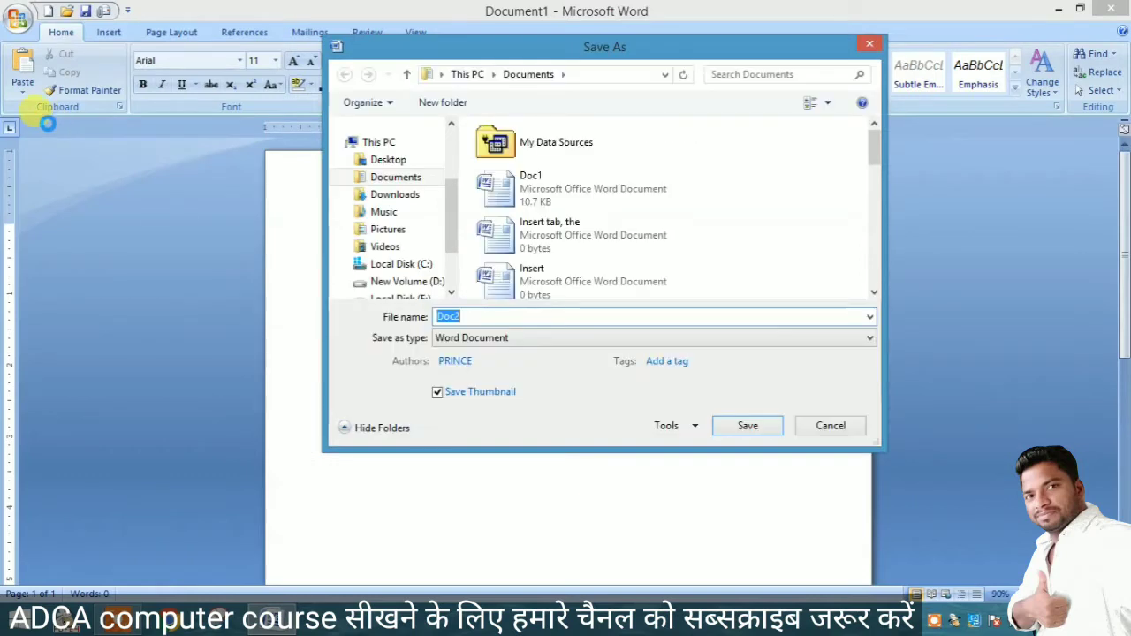
drag(628, 46, 564, 34)
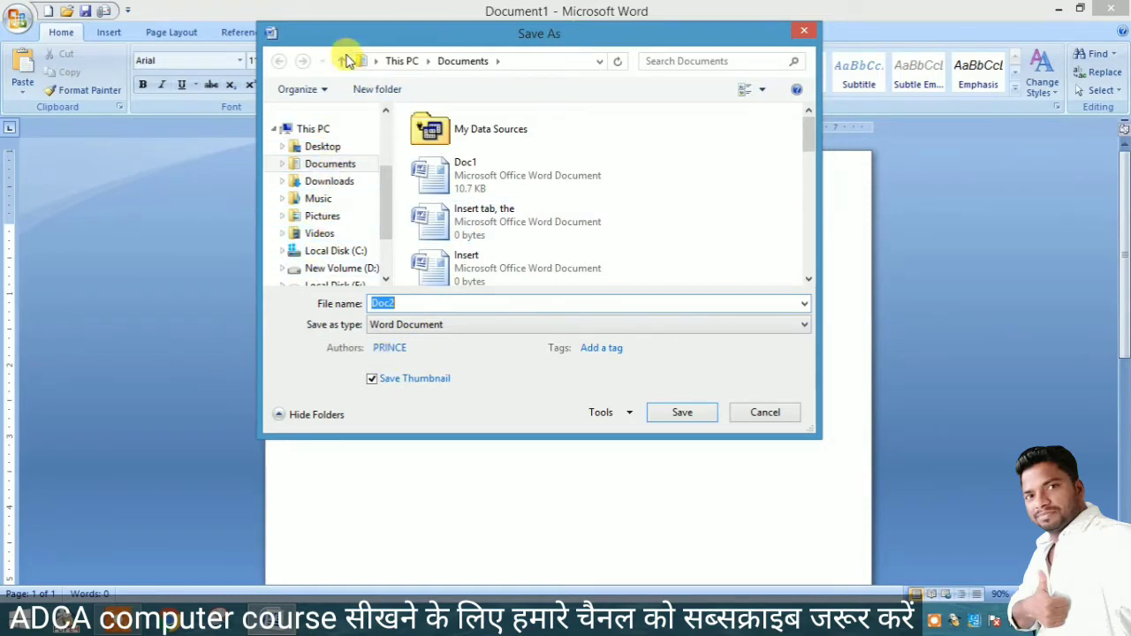
click(379, 67)
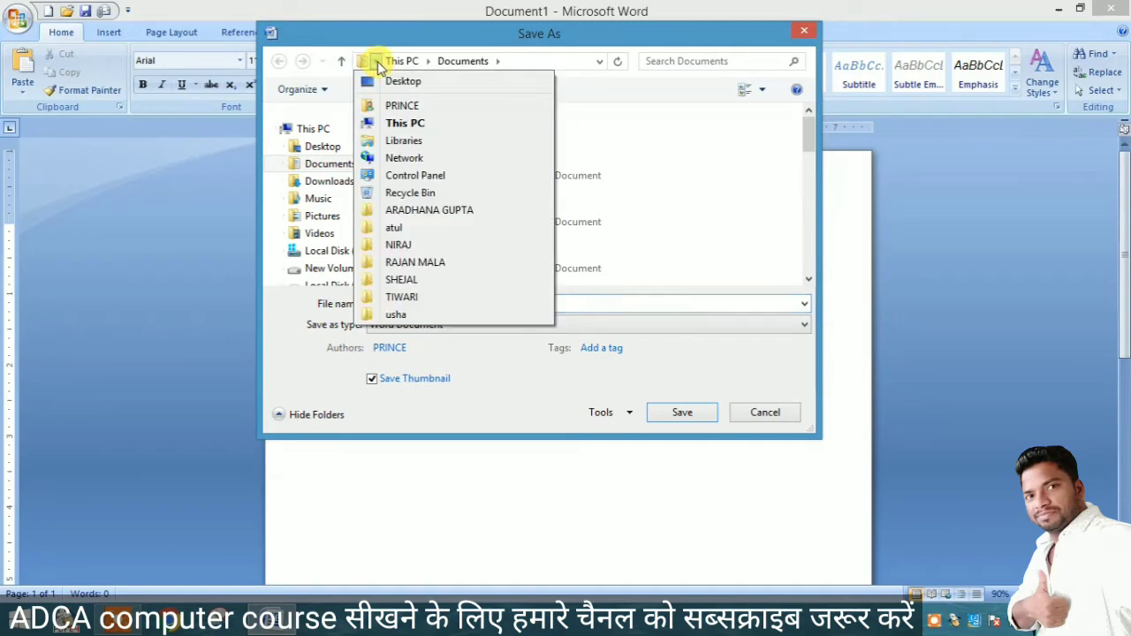
click(378, 67)
click(379, 68)
click(383, 78)
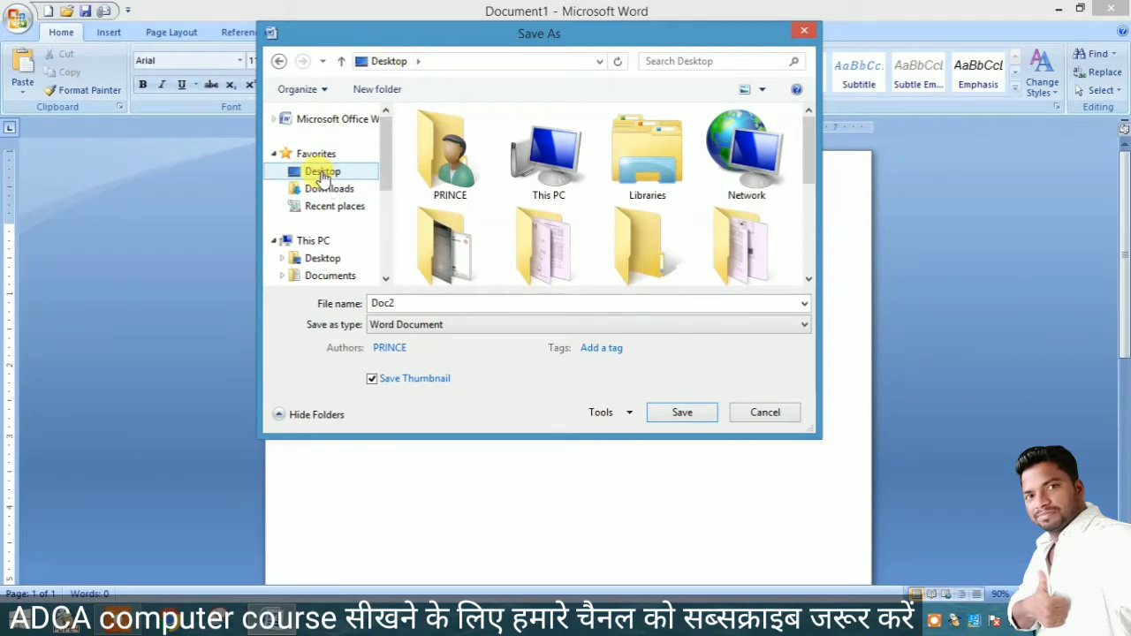
click(323, 175)
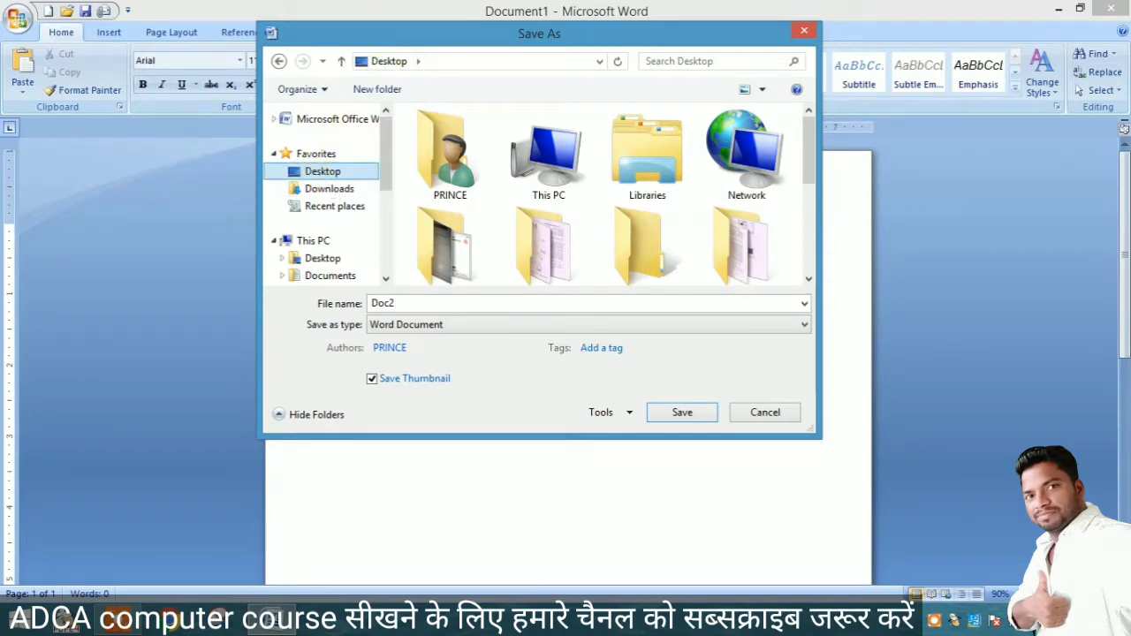
double_click(439, 301)
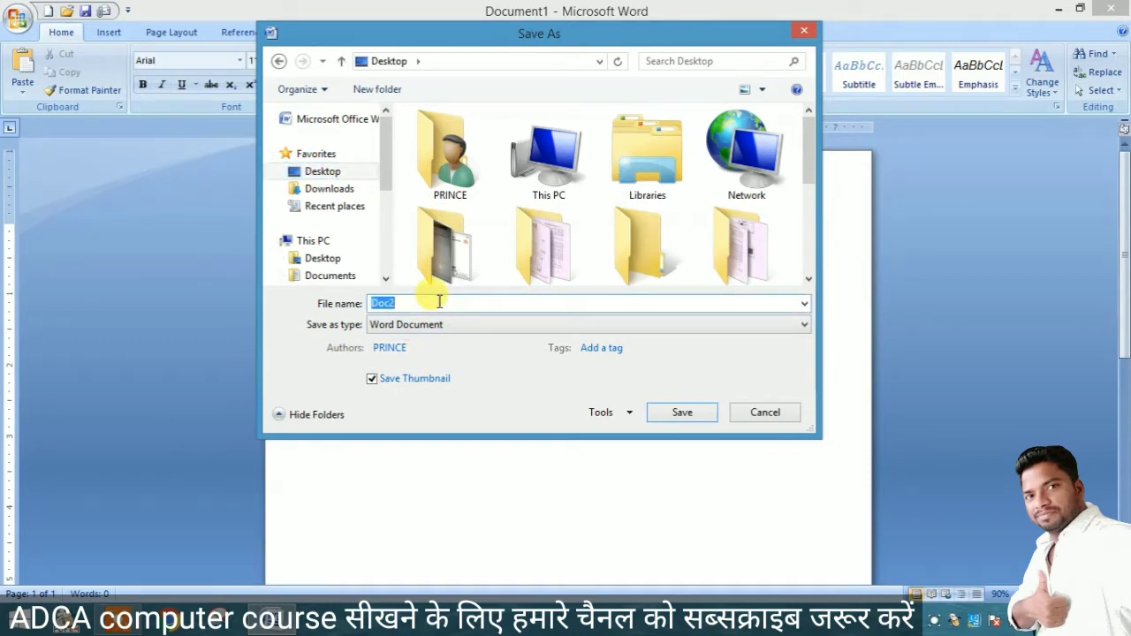
key(BackSpace)
text(DEMO1)
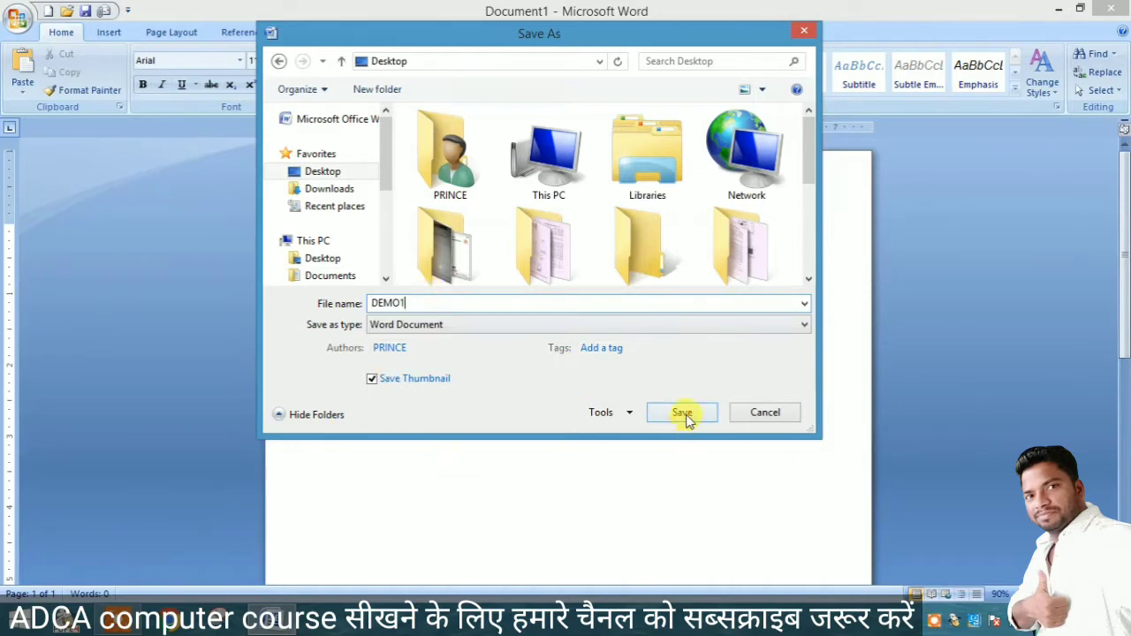
click(688, 413)
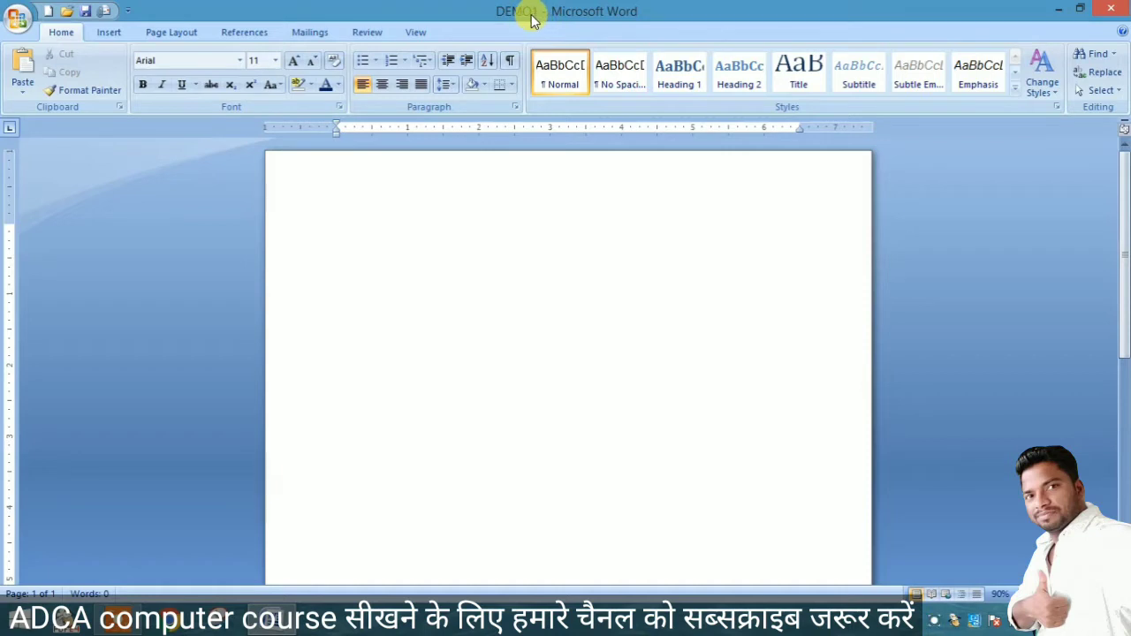
click(19, 21)
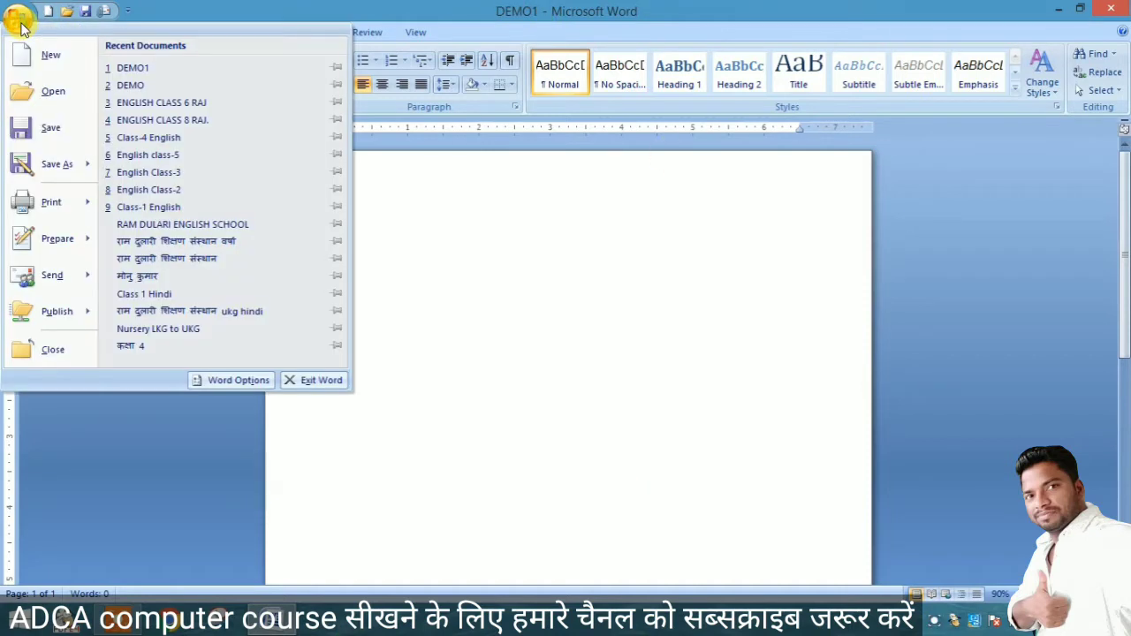
mouse_move(55, 164)
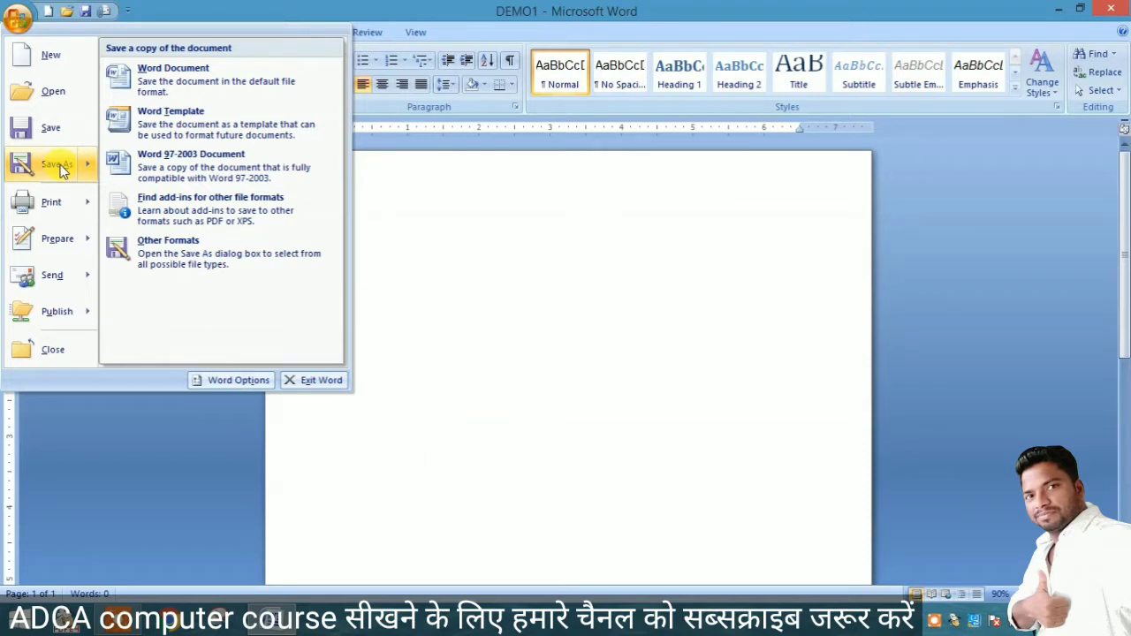
- Use Save As to store the document in the Desktop folder named GEE
click(60, 164)
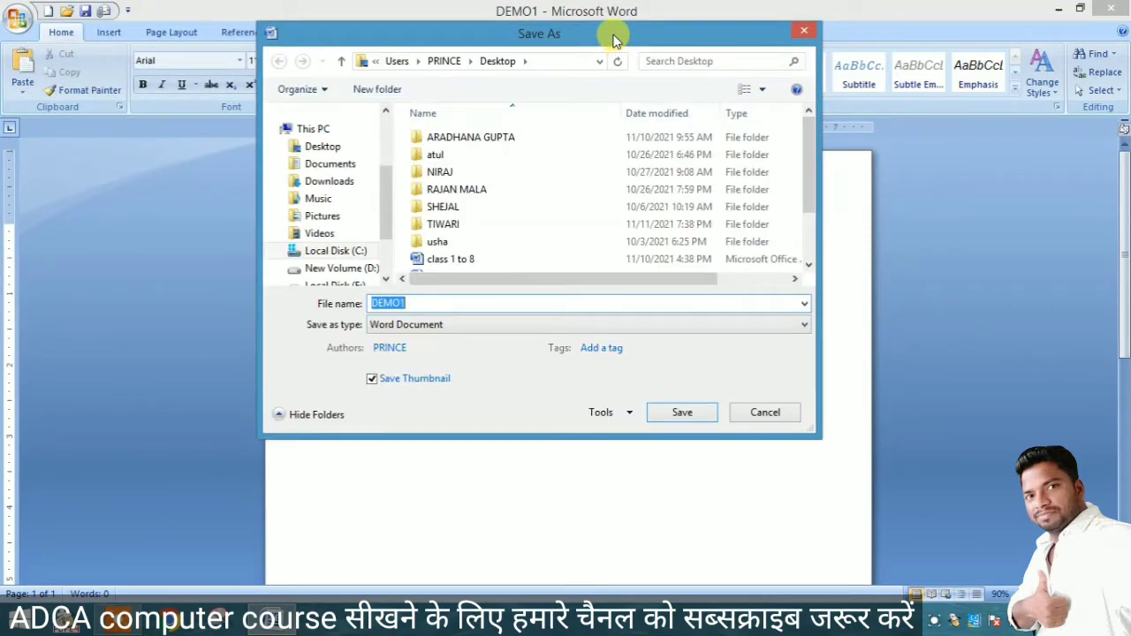
drag(616, 40, 583, 25)
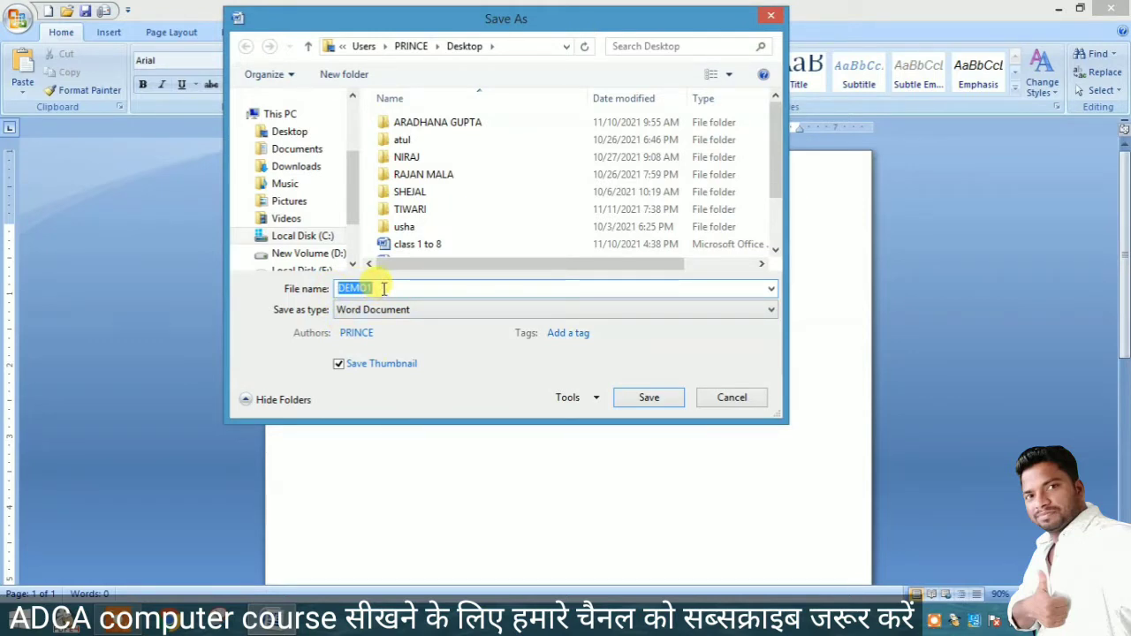
click(383, 288)
text(GEE)
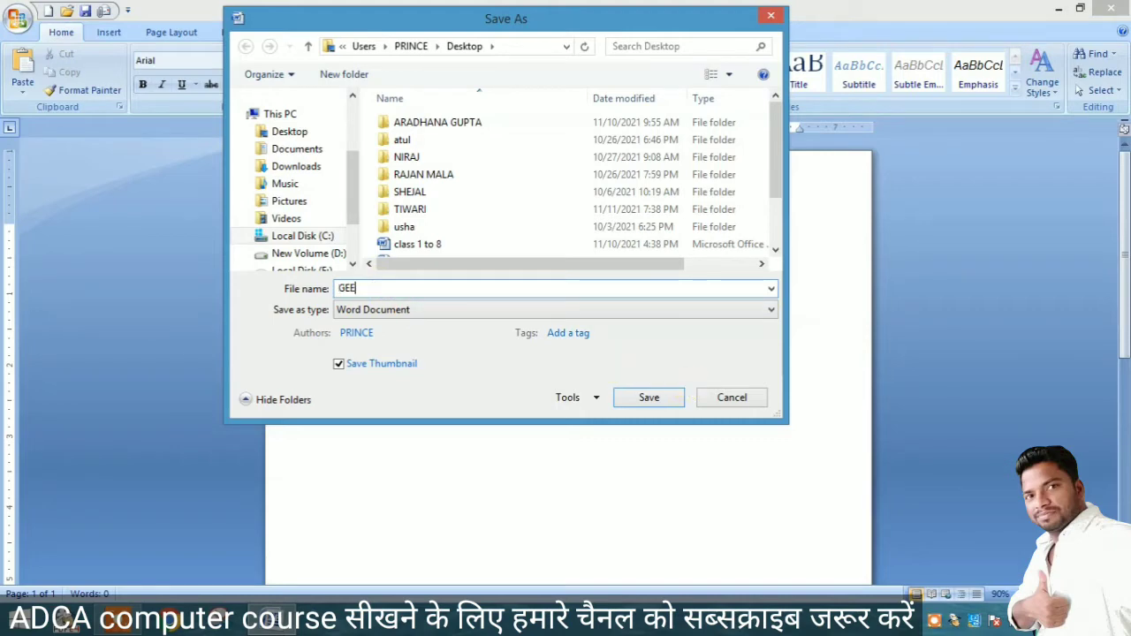
click(308, 134)
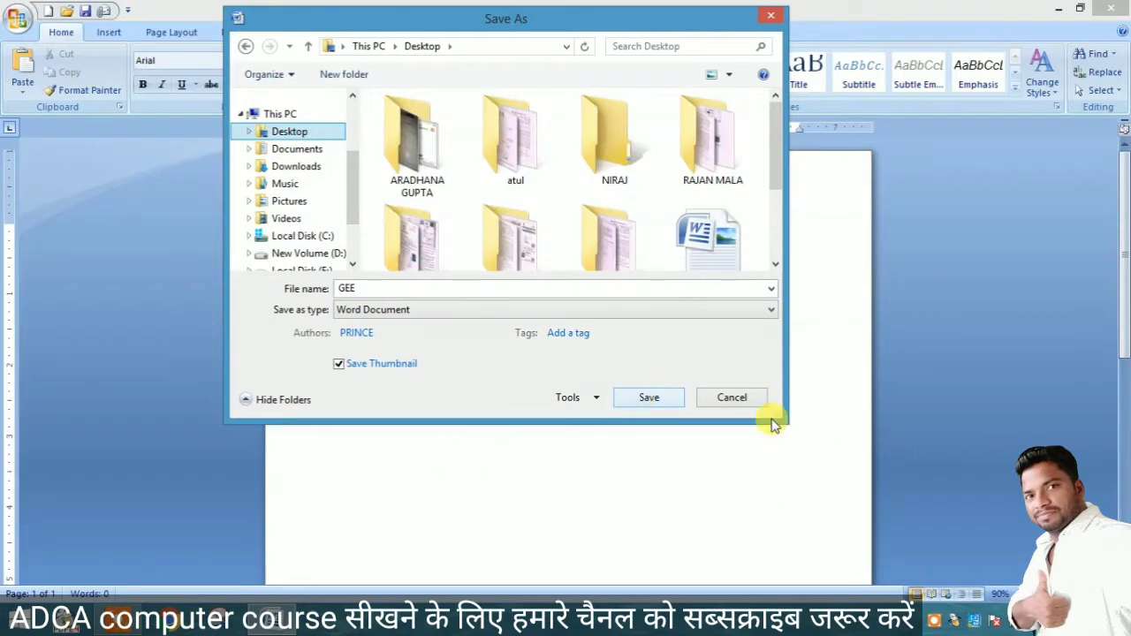
click(660, 400)
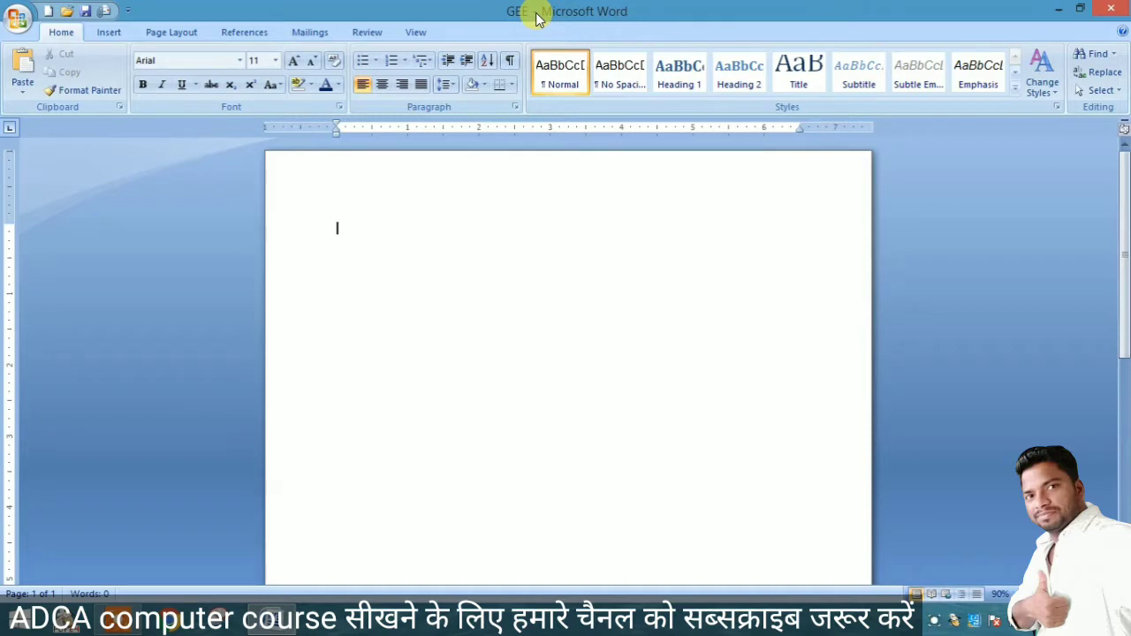
- Minimize Word, then view GEE in Print Preview and close the preview
click(1059, 9)
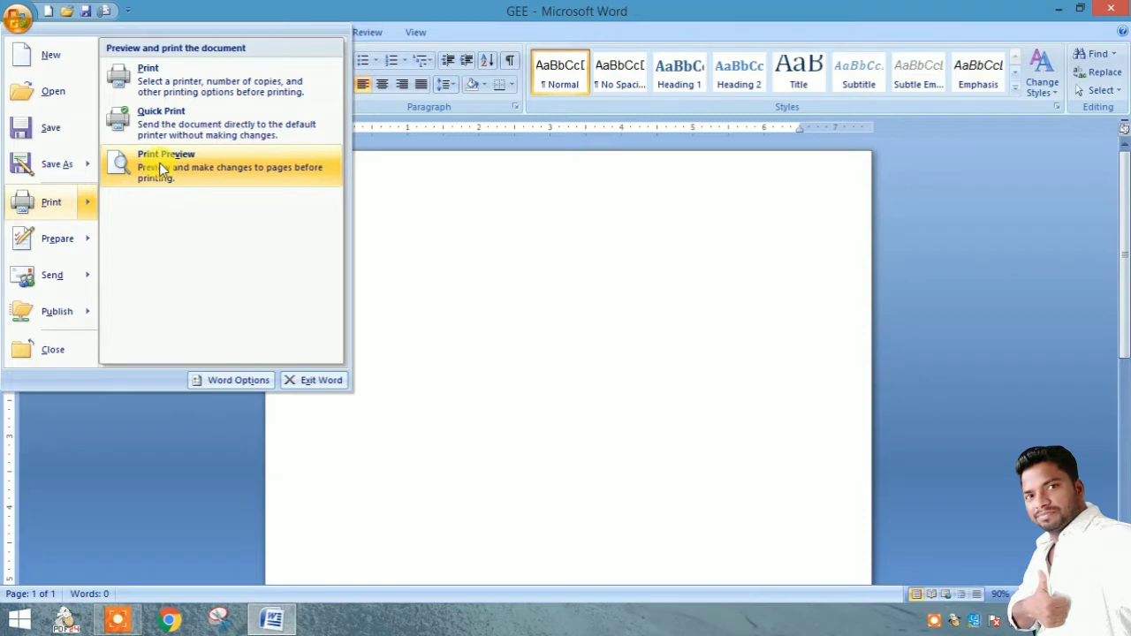
click(159, 162)
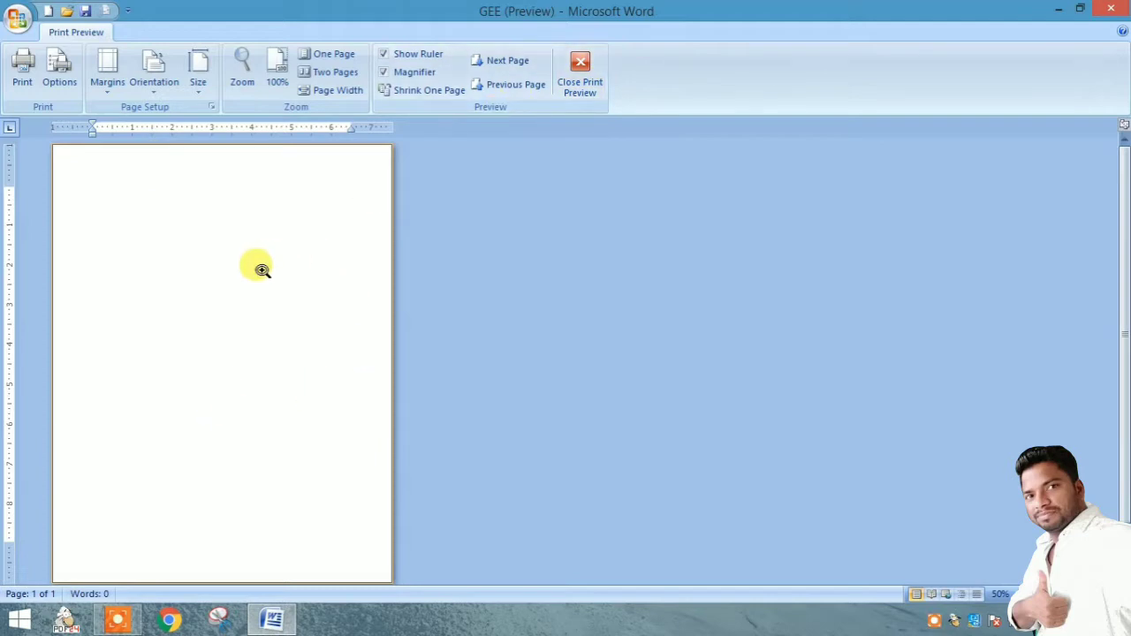
click(580, 75)
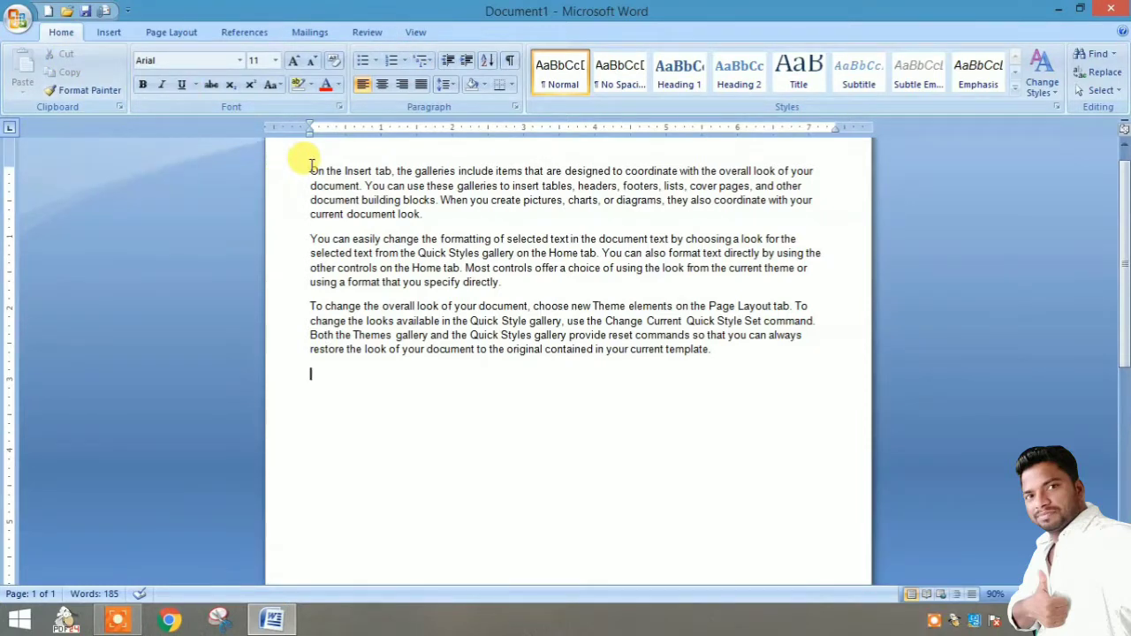
- Cut the first line of sample text and paste it at the end
drag(309, 171, 821, 171)
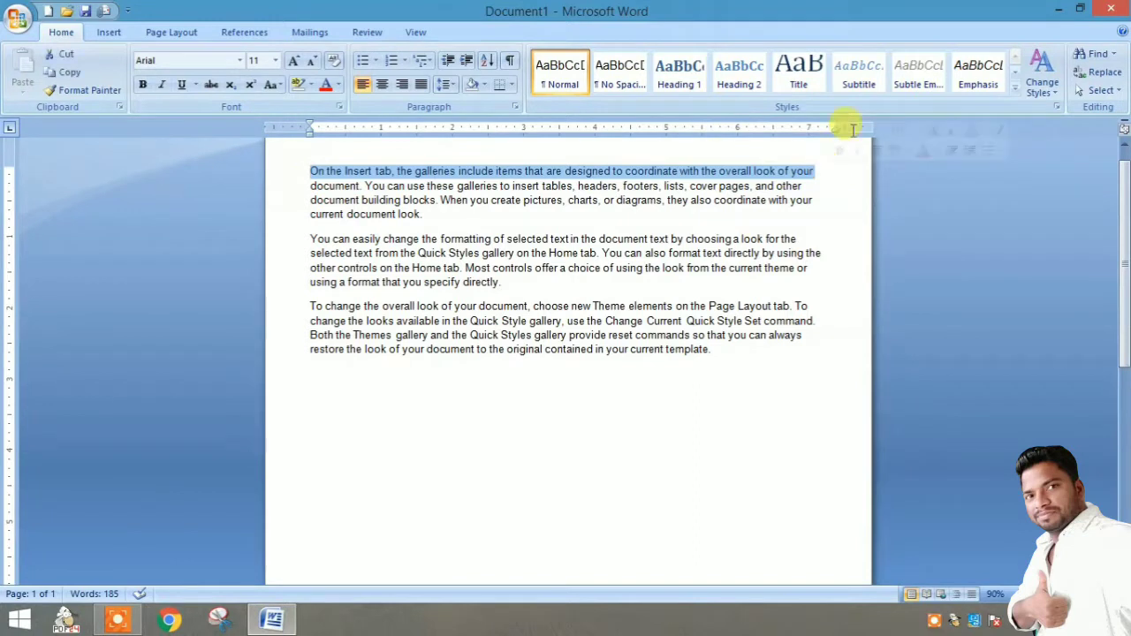
click(62, 54)
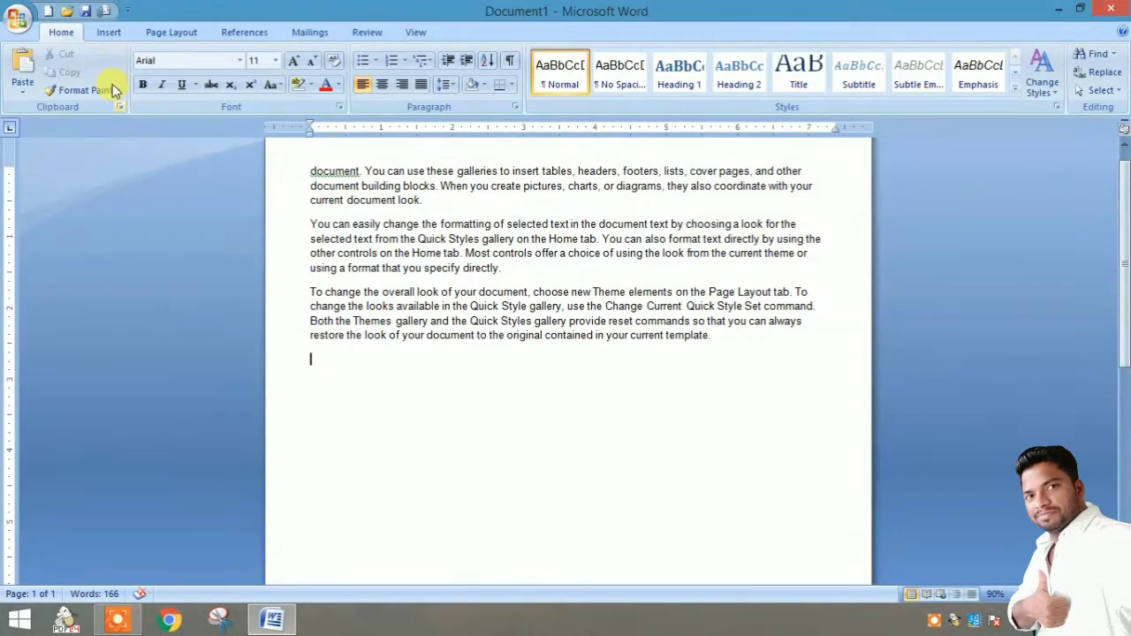
click(24, 59)
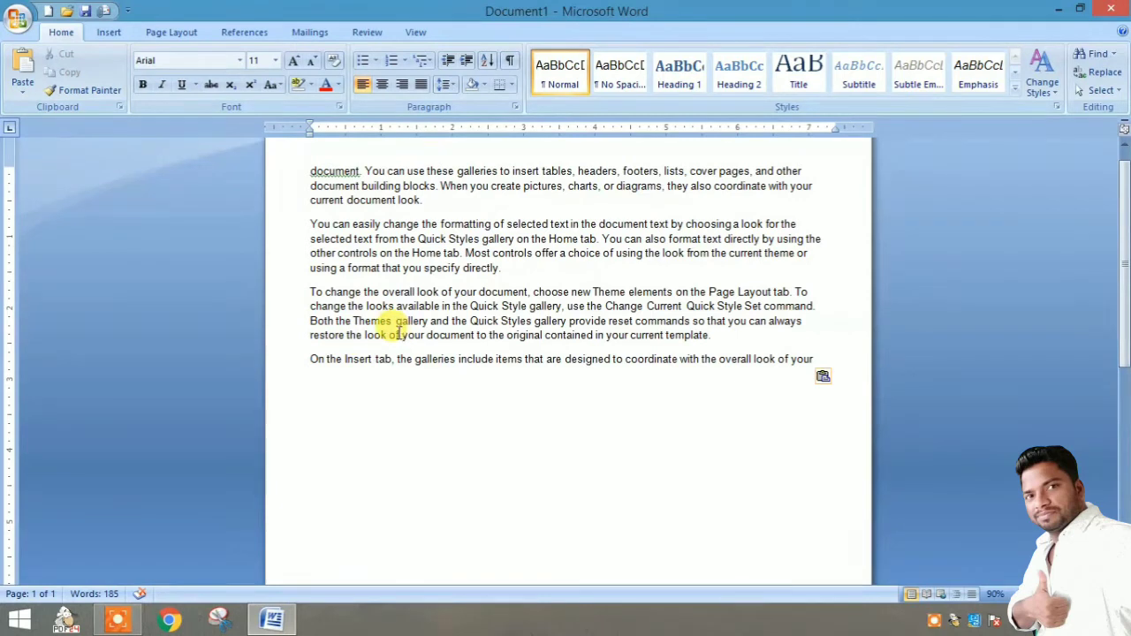
- Copy the passage through the second paragraph and paste it on the empty line below
click(307, 217)
drag(307, 217, 518, 269)
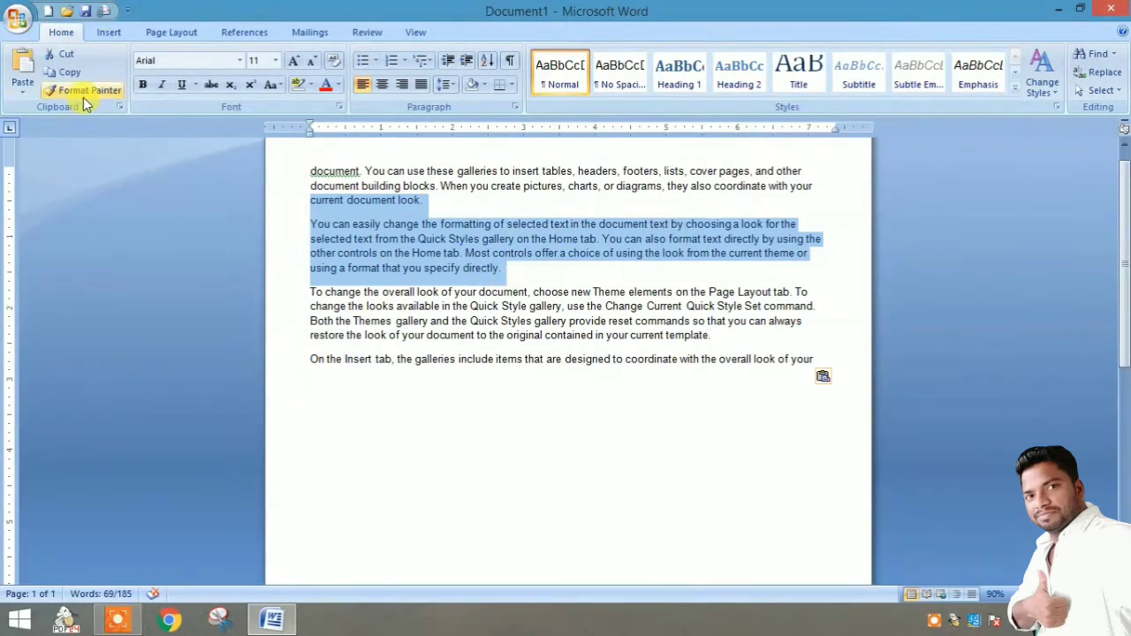
click(71, 71)
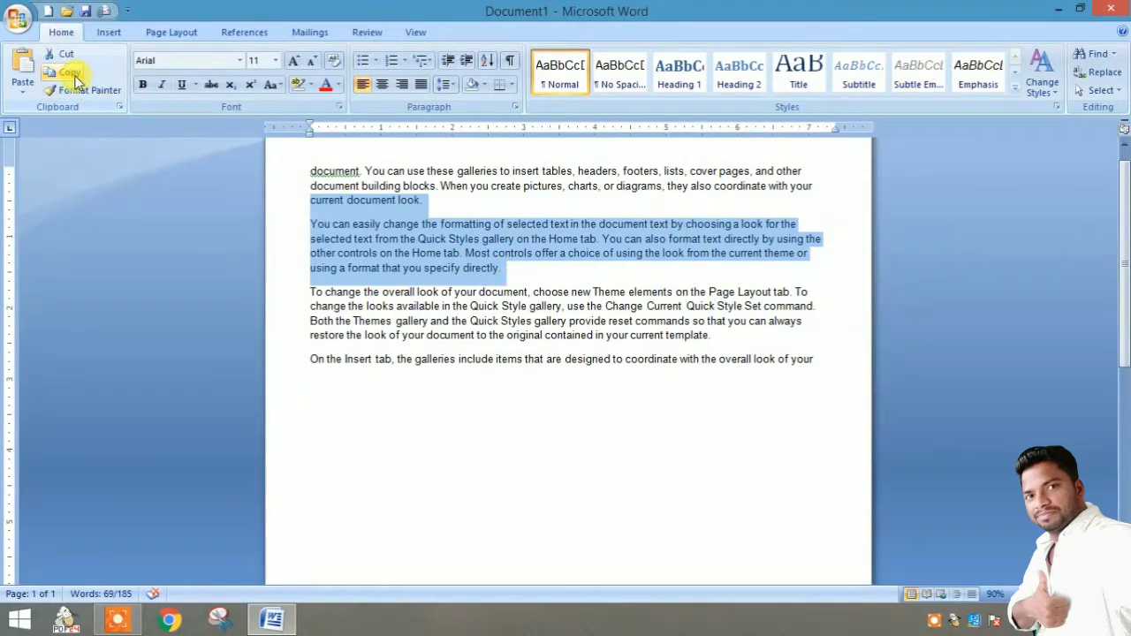
click(309, 400)
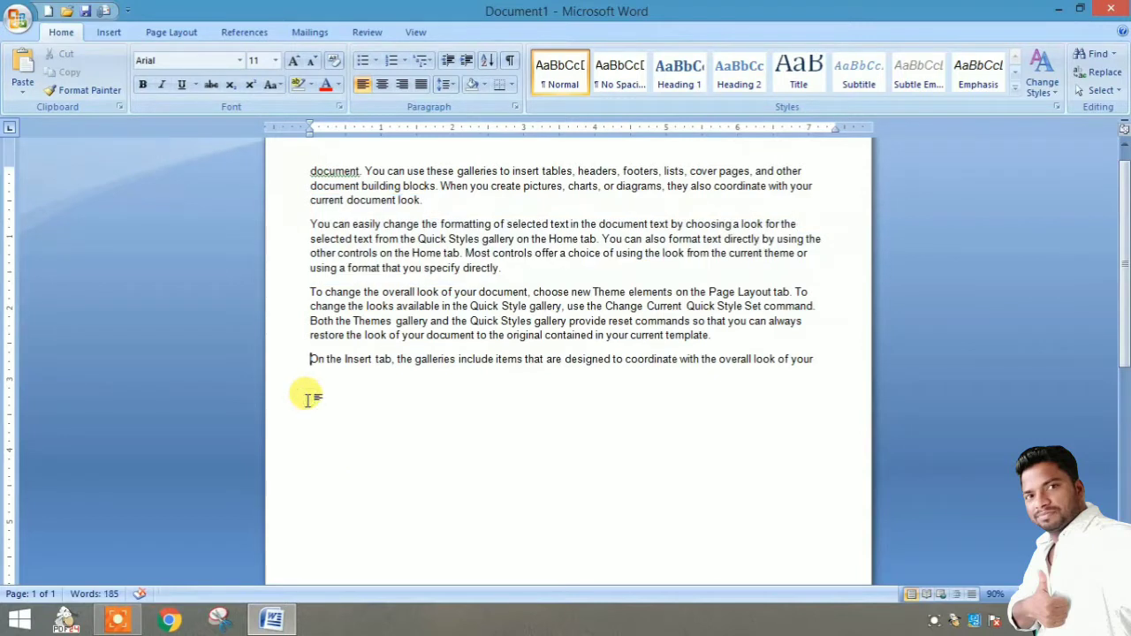
click(24, 62)
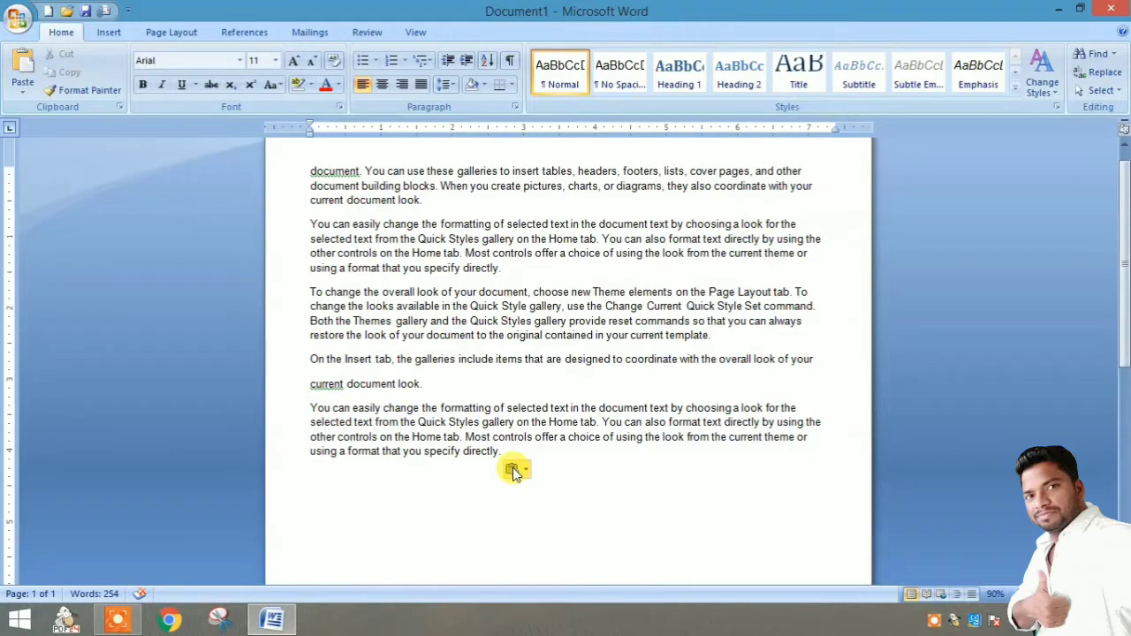
- Paste more 'current document' lines, then make the first one bold, underlined and red
key(ctrl+v)
key(ctrl+v)
key(ctrl+v)
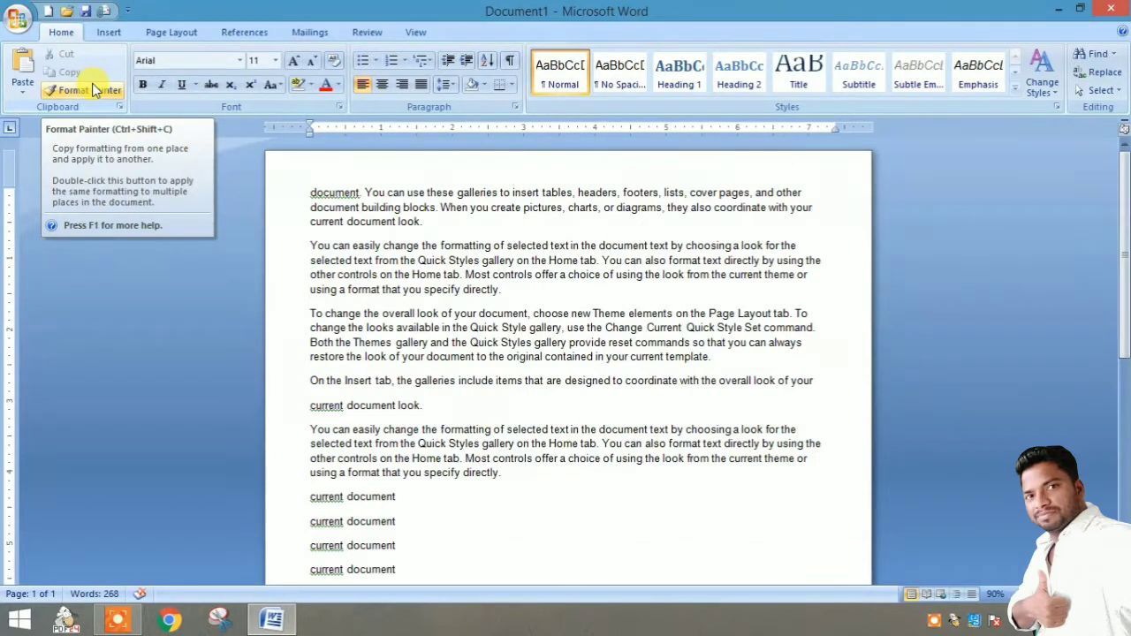
scroll(386, 353, down, 3)
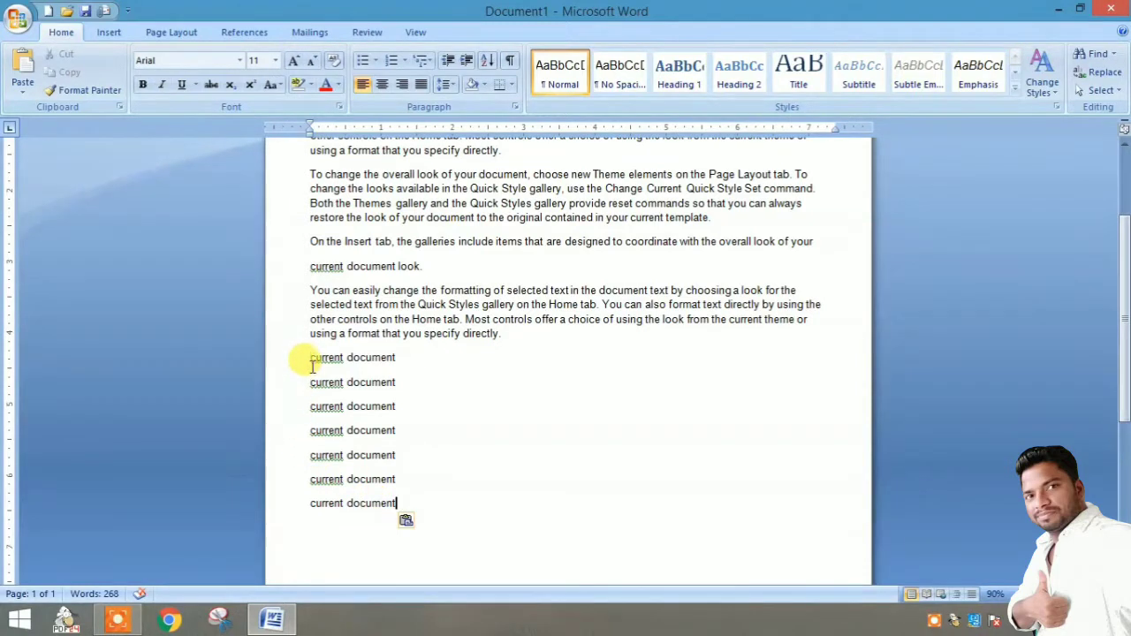
drag(307, 358, 398, 358)
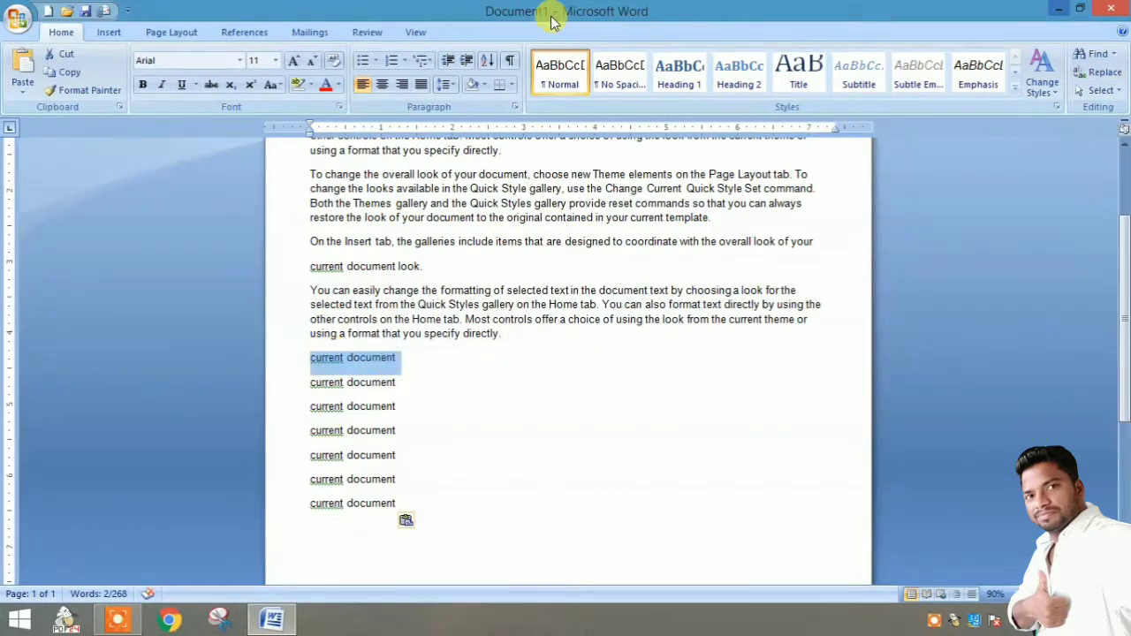
click(142, 85)
click(181, 84)
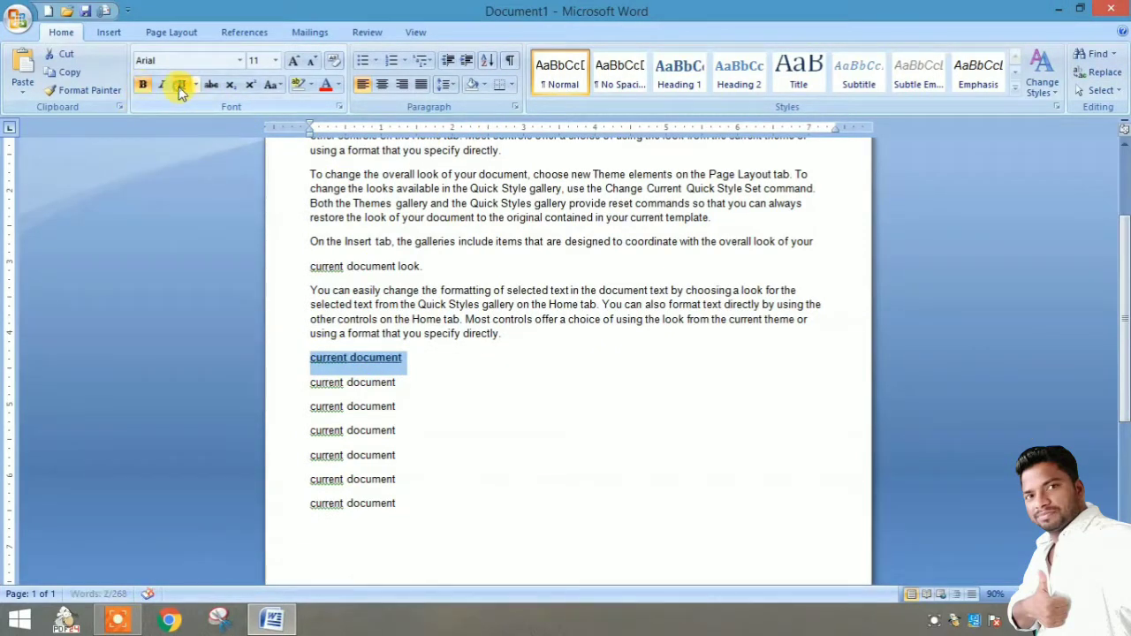
click(326, 85)
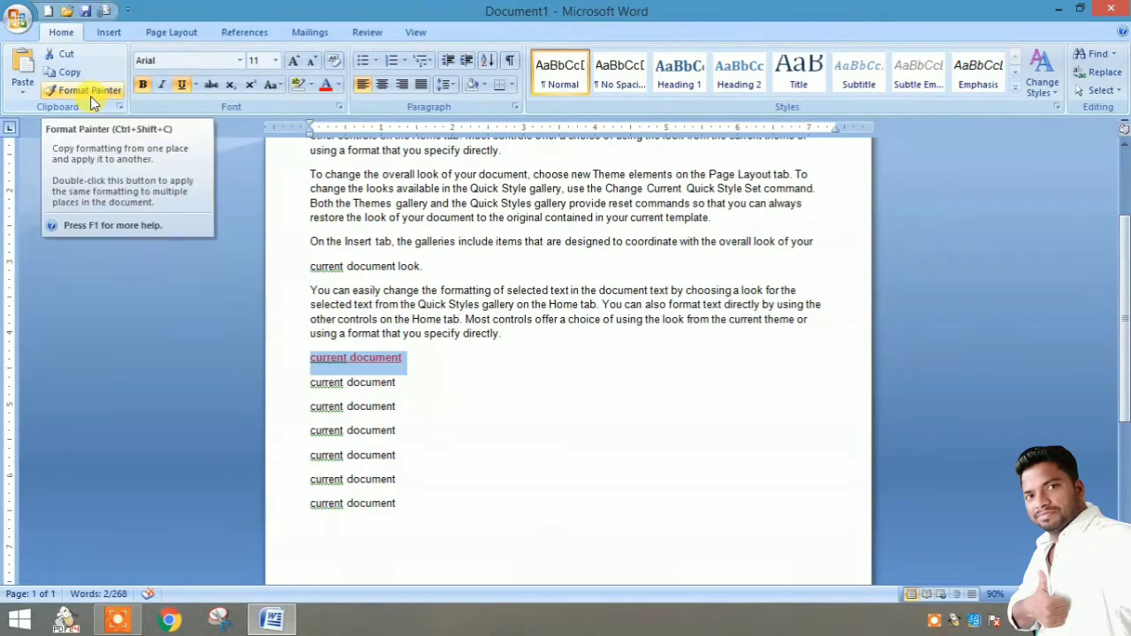
click(570, 492)
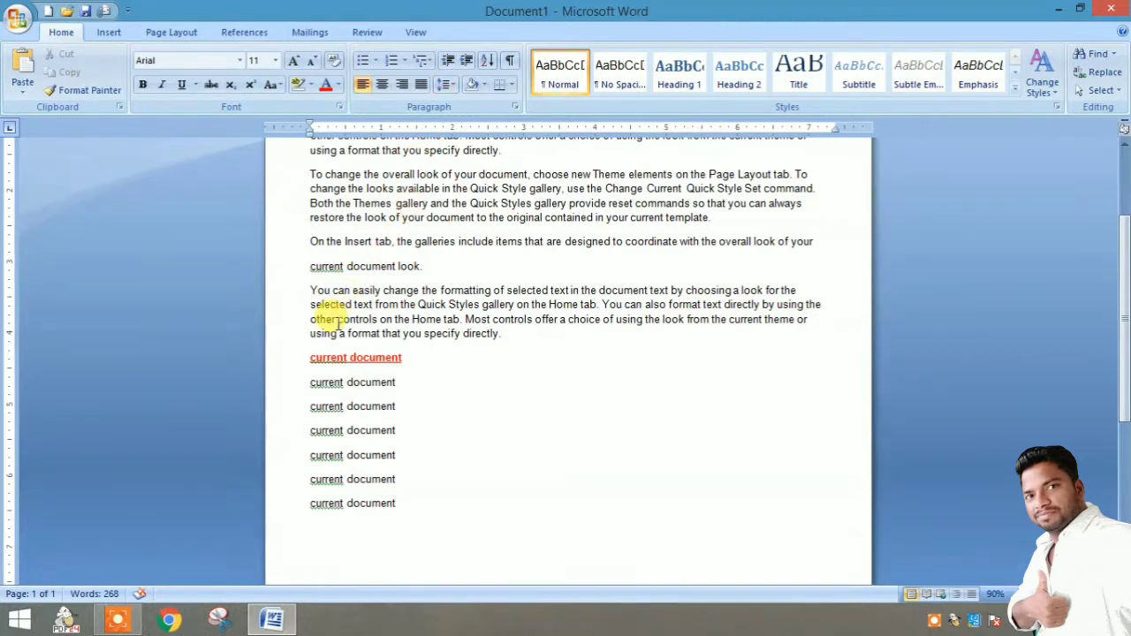
- Format Painter the red bold underlined style from the first 'current document' line onto the lines below
drag(304, 359, 403, 359)
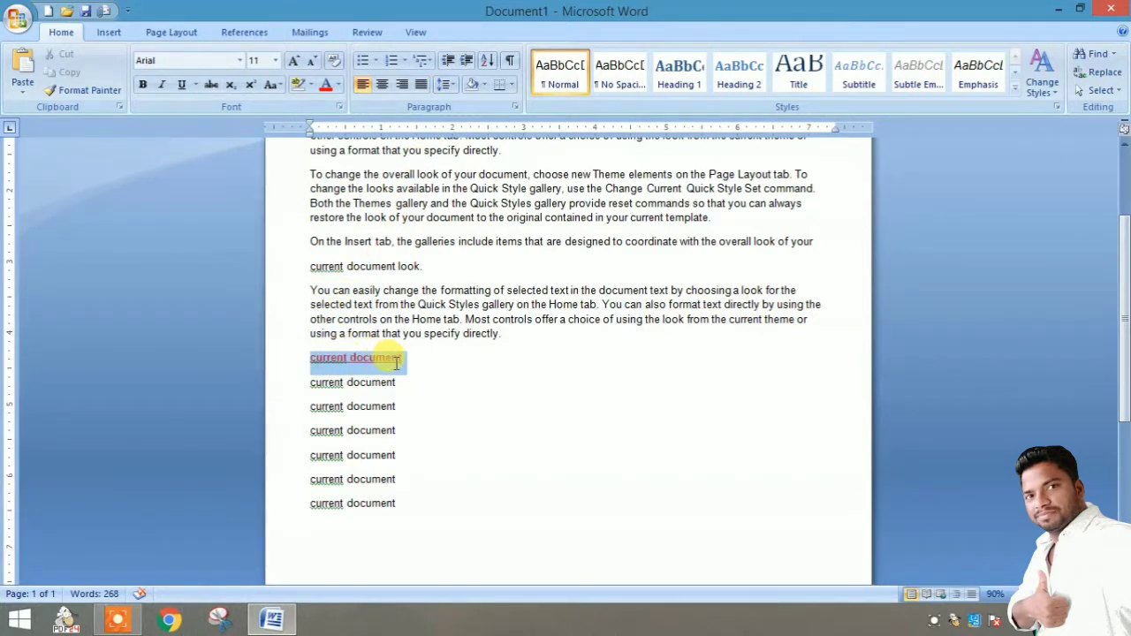
click(91, 95)
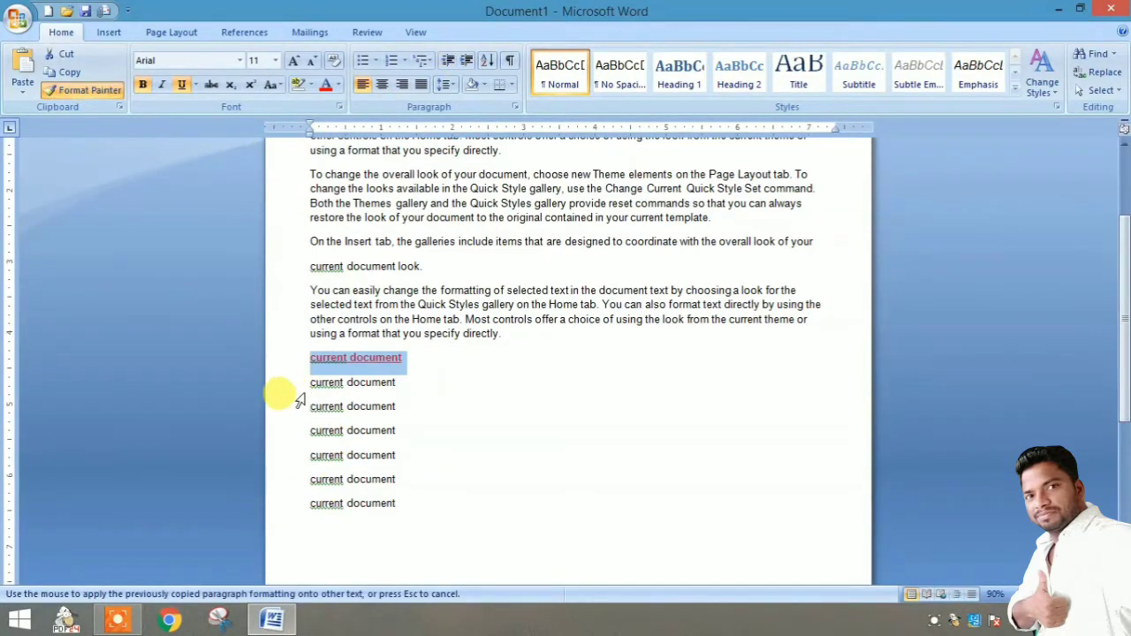
drag(306, 382, 408, 384)
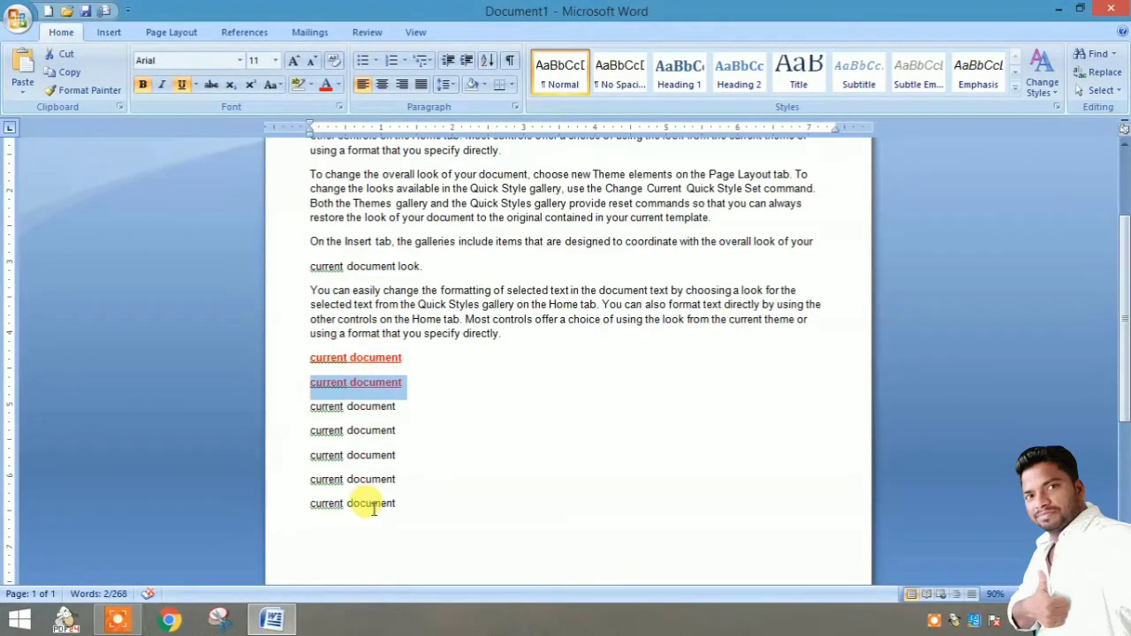
drag(374, 510, 310, 407)
scroll(607, 493, up, 2)
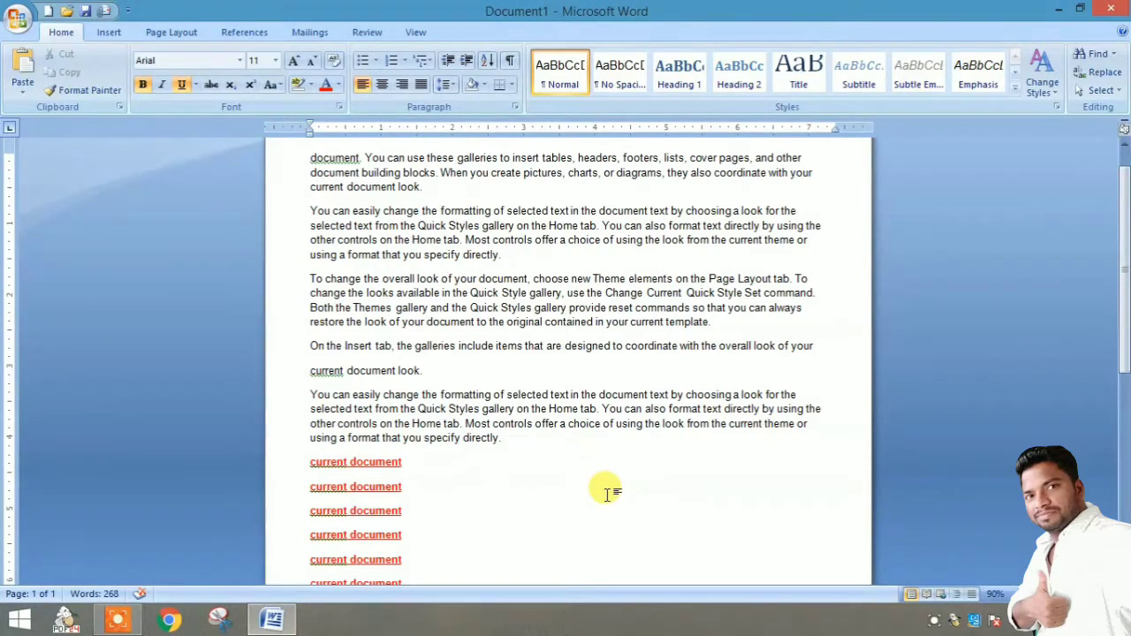
drag(305, 158, 417, 188)
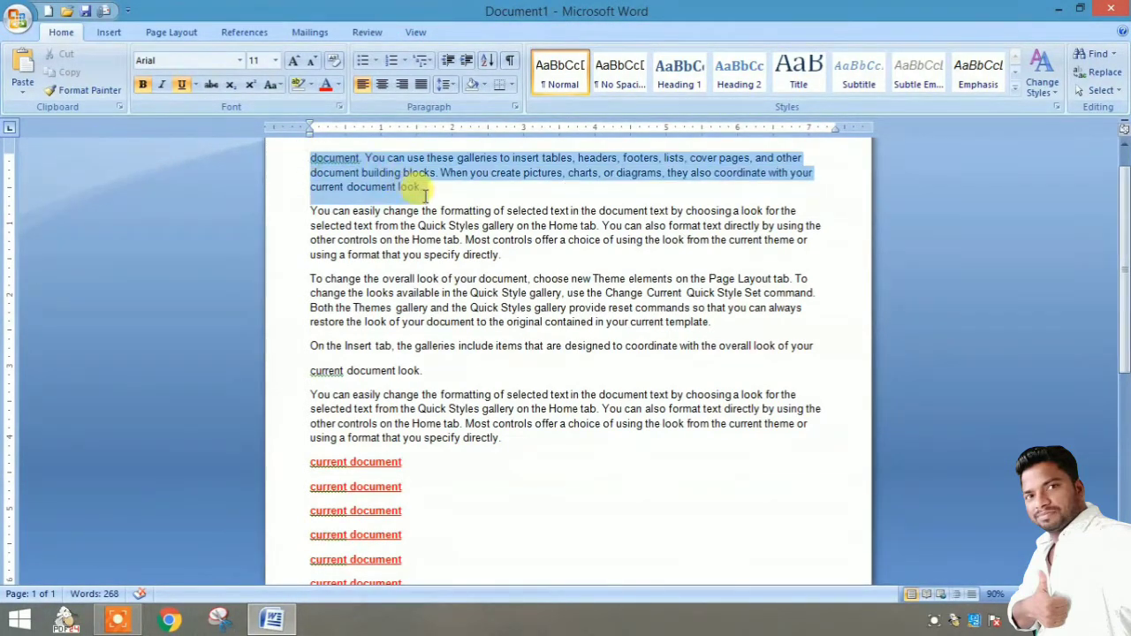
- Set the top paragraph in Arial Black; size the next paragraph 14 pt, grow it, then shrink it to 11 pt
click(239, 60)
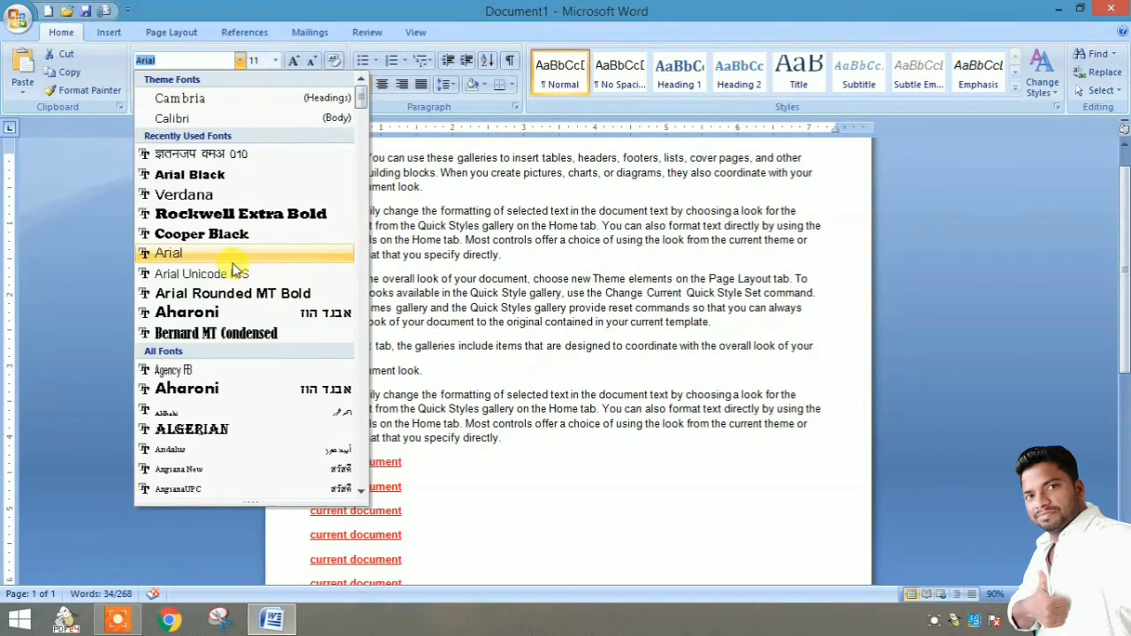
click(221, 176)
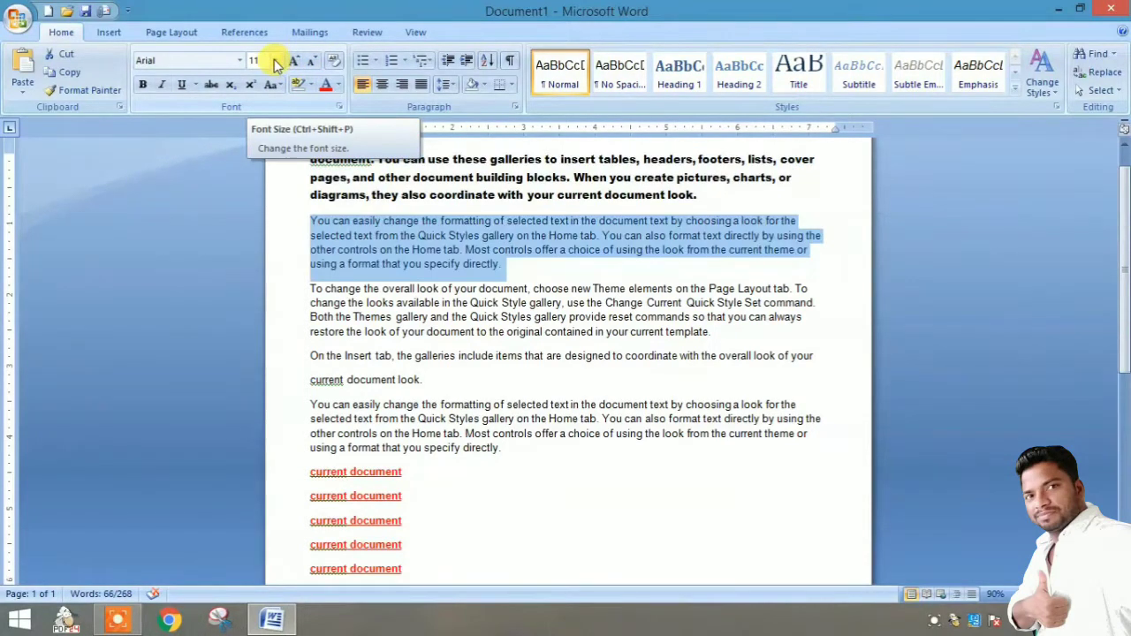
click(276, 60)
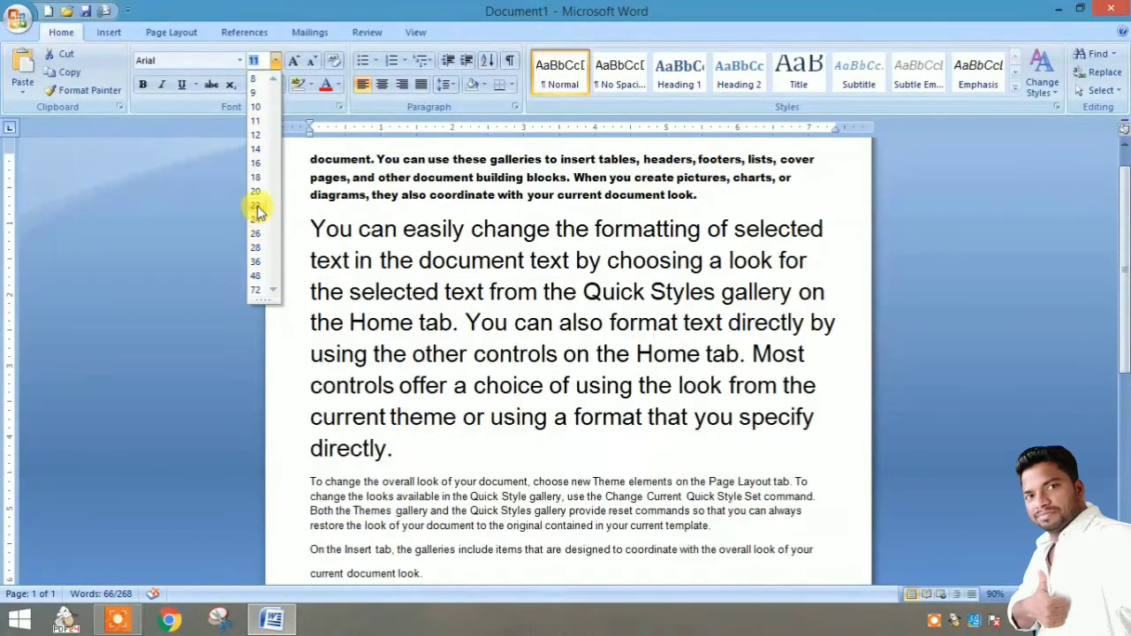
click(262, 157)
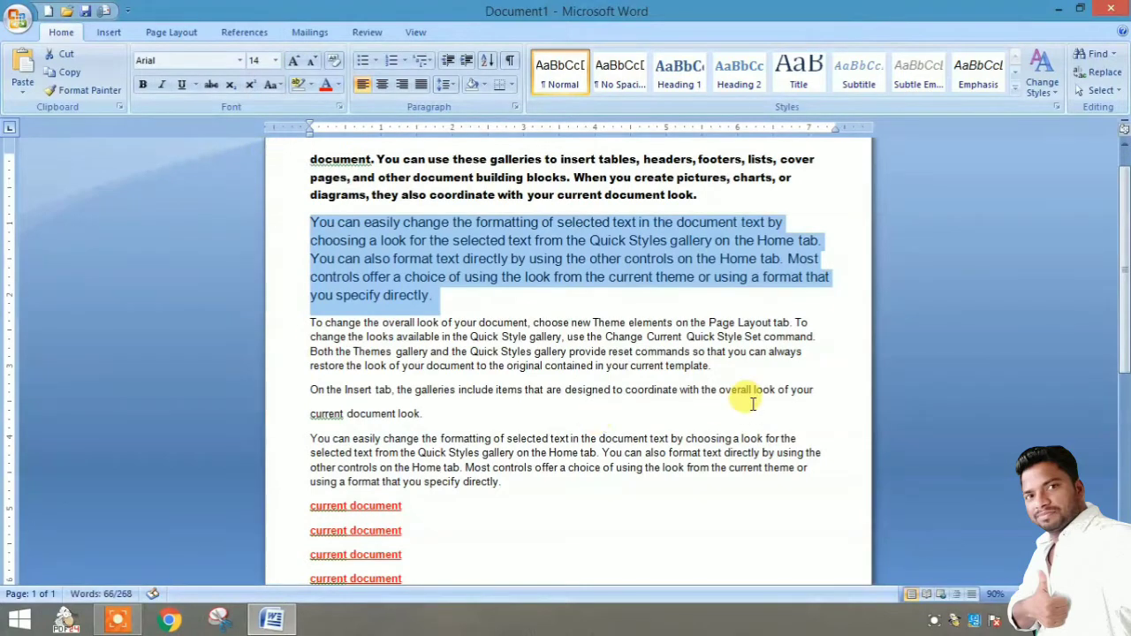
click(295, 61)
click(295, 62)
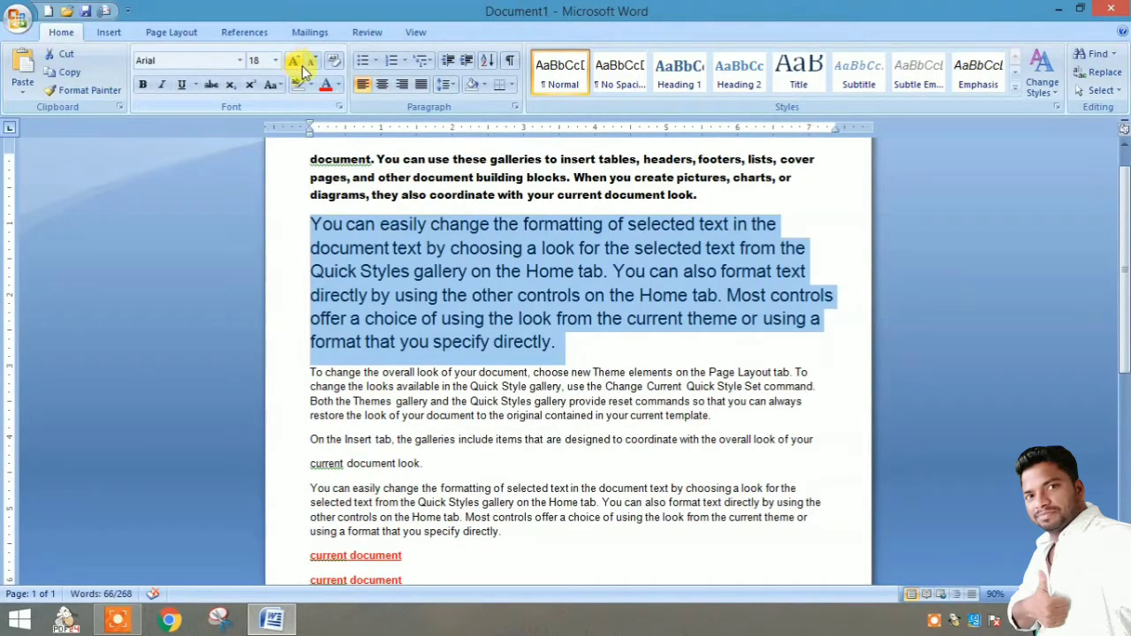
click(311, 64)
click(312, 64)
click(311, 63)
click(313, 64)
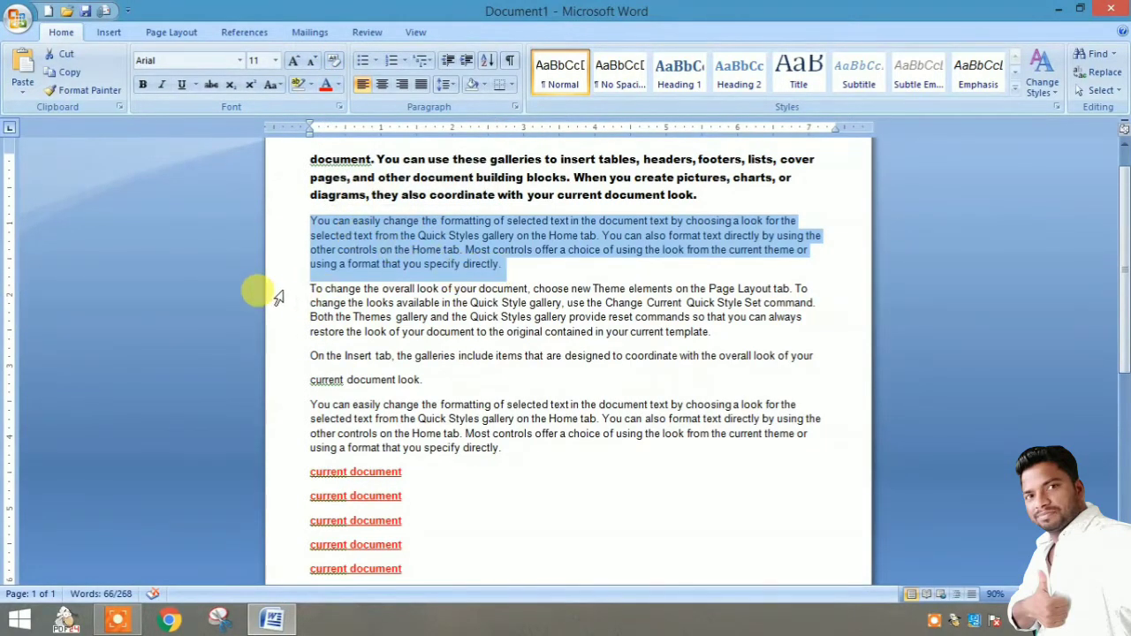
- Make the two paragraphs starting 'To change' red, underlined and bold
drag(310, 290, 424, 380)
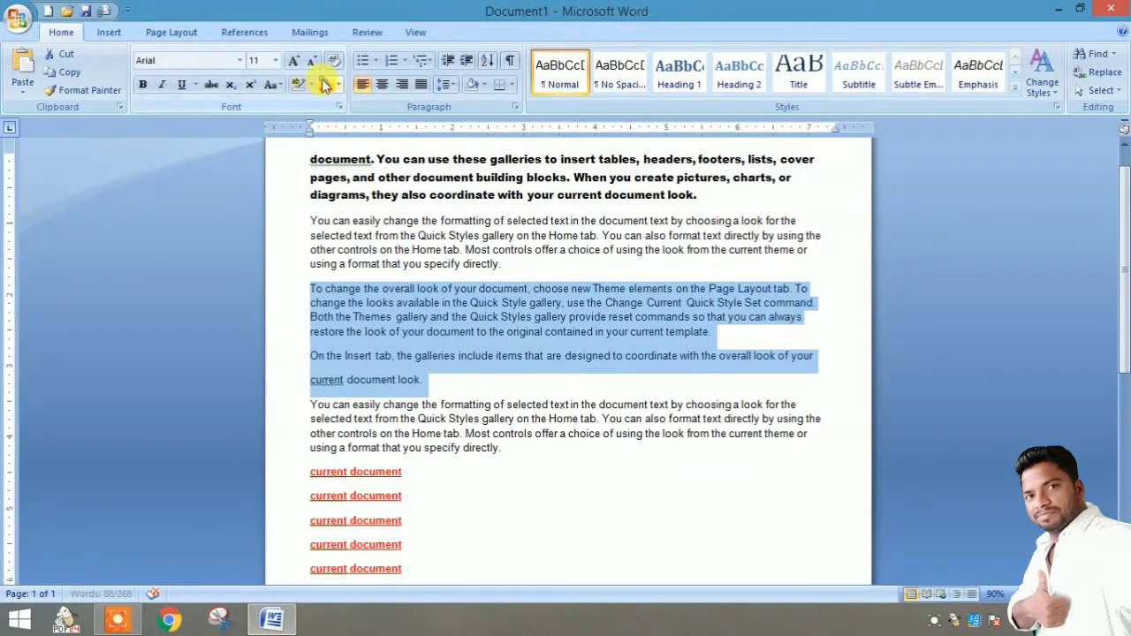
click(325, 84)
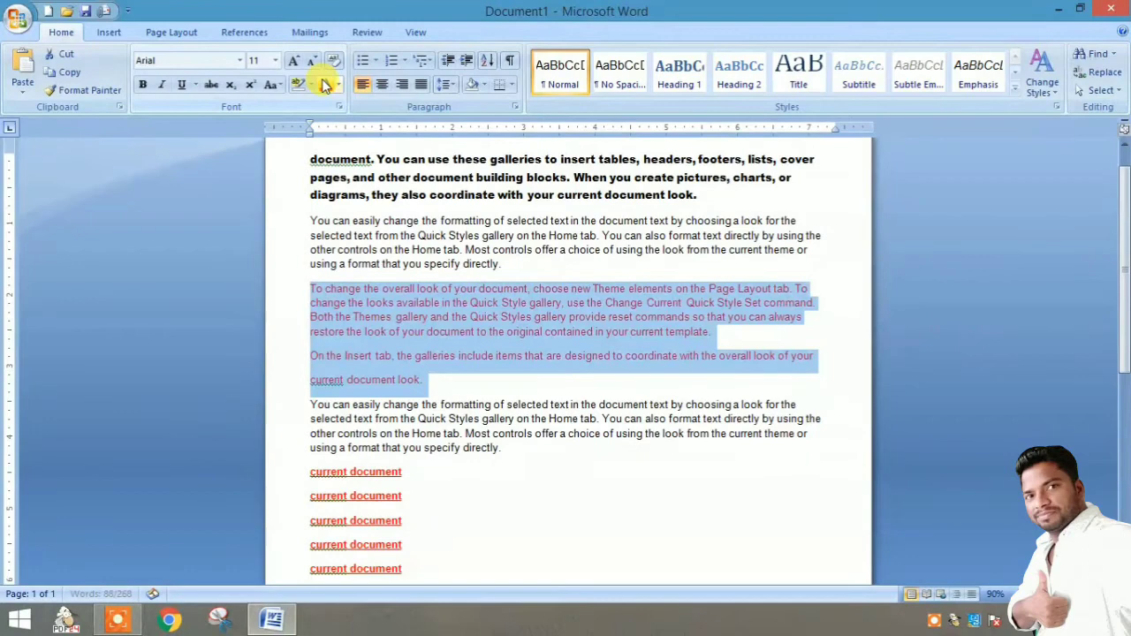
click(183, 86)
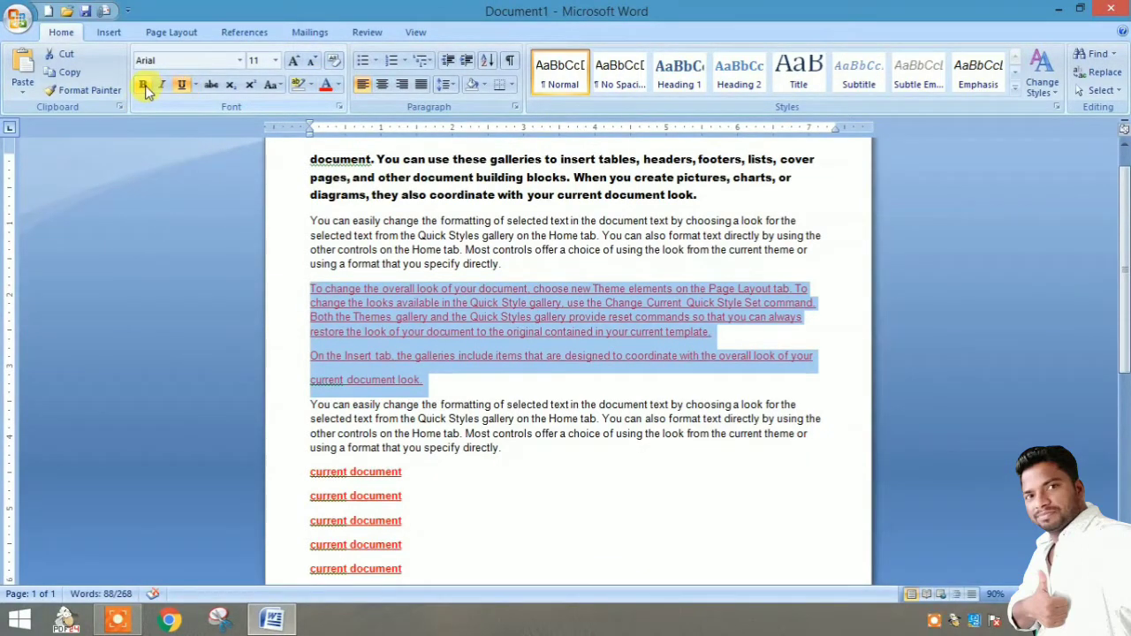
click(143, 85)
click(334, 369)
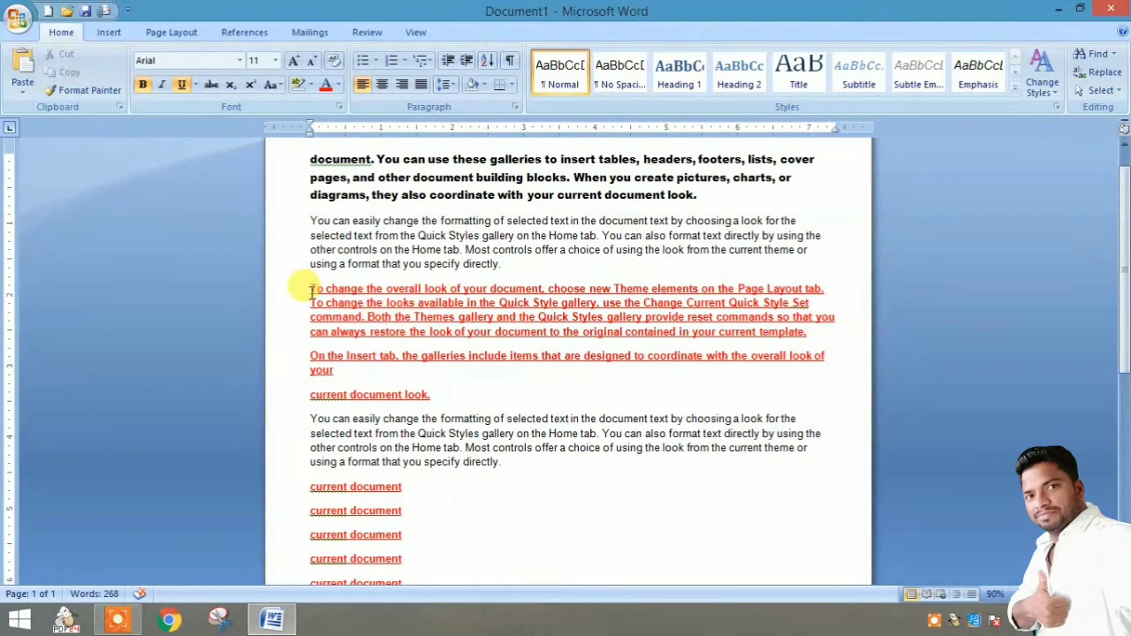
- Clear all formatting from those two paragraphs and make the line 'current document look.' bold
drag(309, 288, 444, 405)
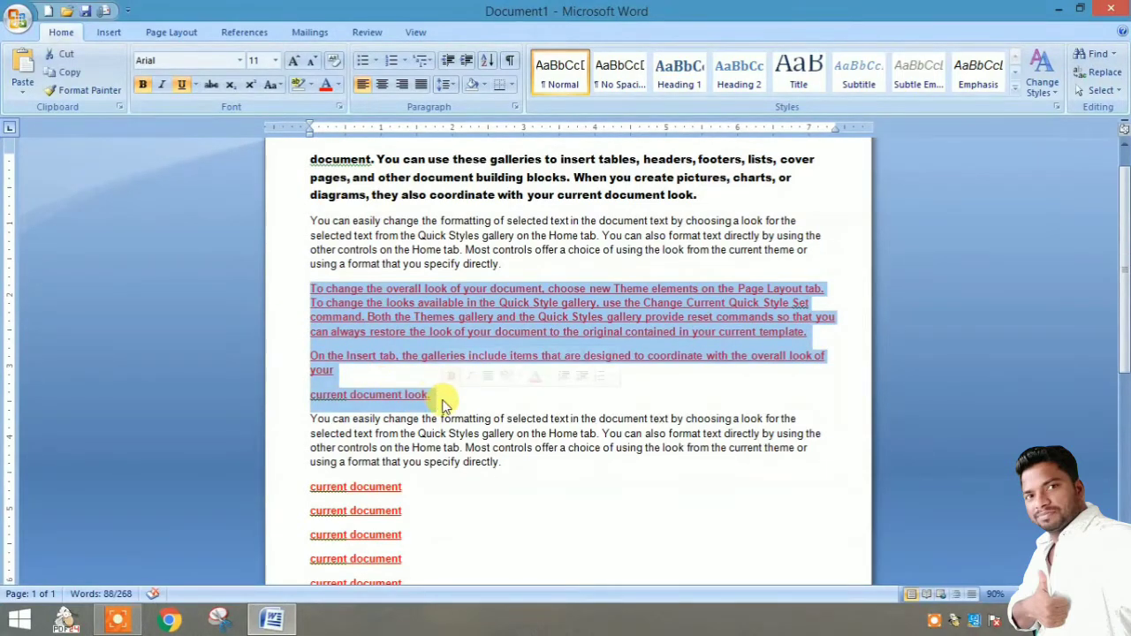
click(333, 67)
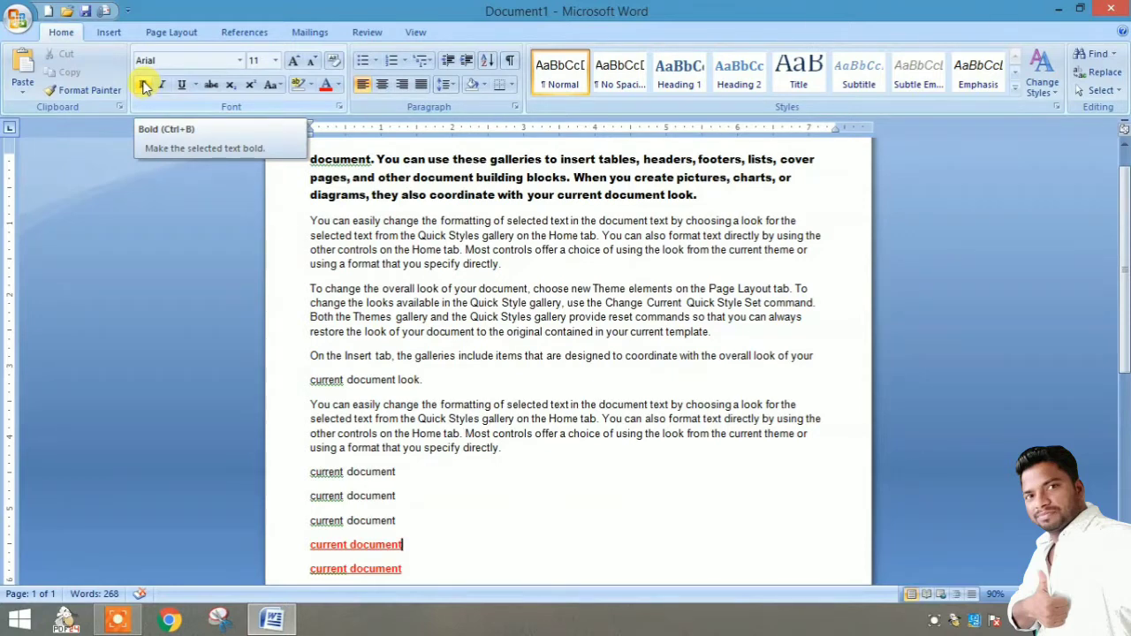
drag(308, 380, 449, 378)
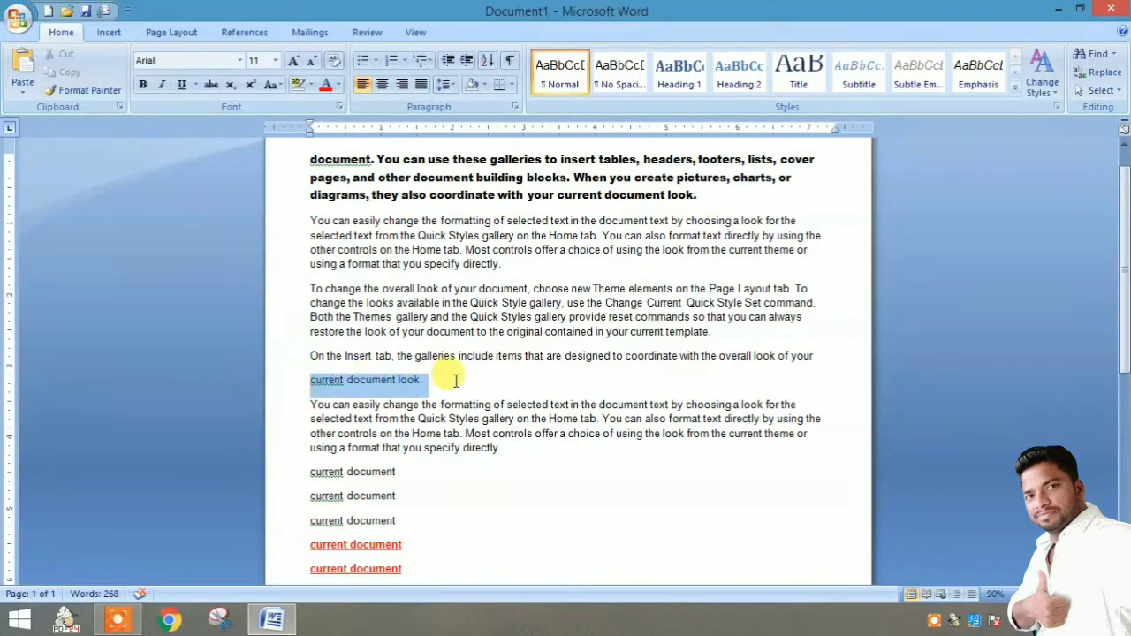
click(142, 84)
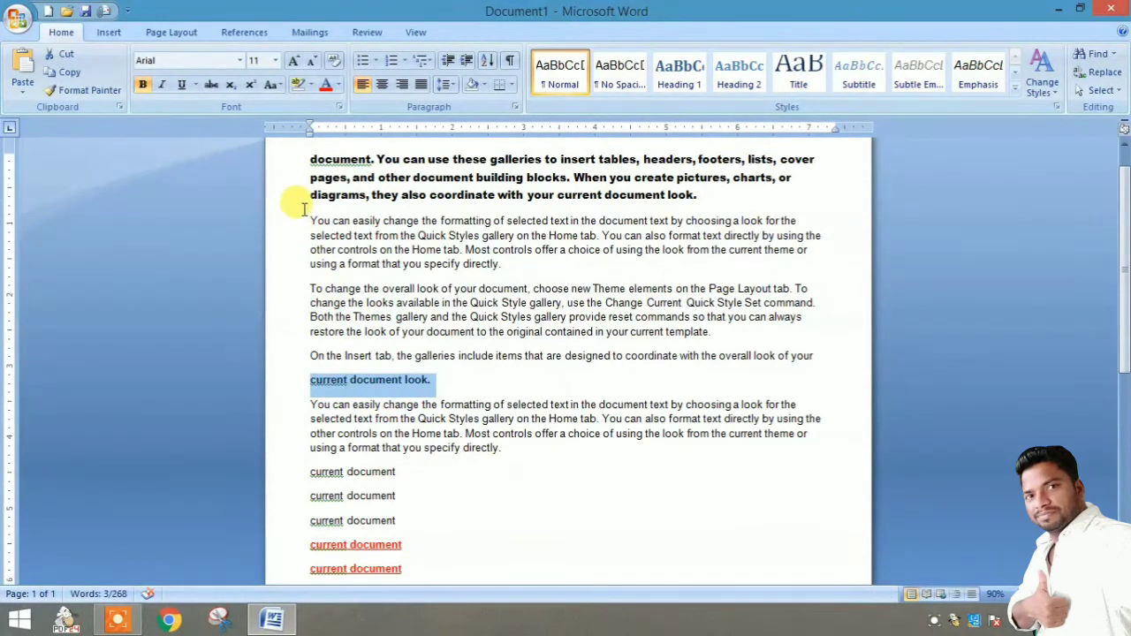
- Italicise the last top-paragraph line and the next paragraph, trying bold and double underline, then removing them
drag(301, 195, 500, 272)
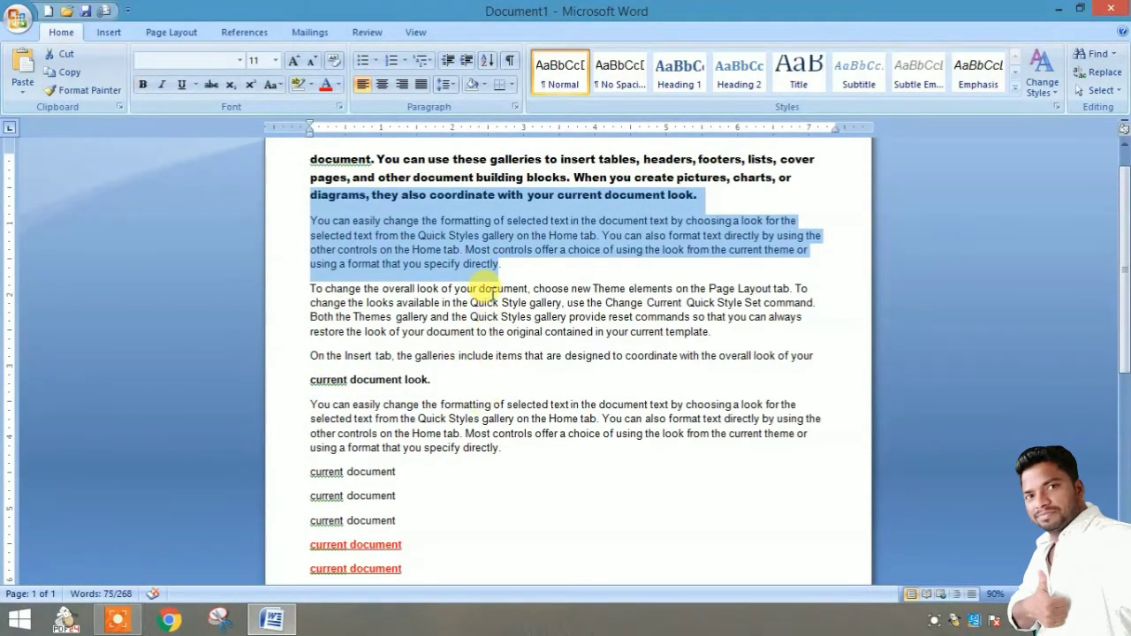
click(143, 86)
click(143, 86)
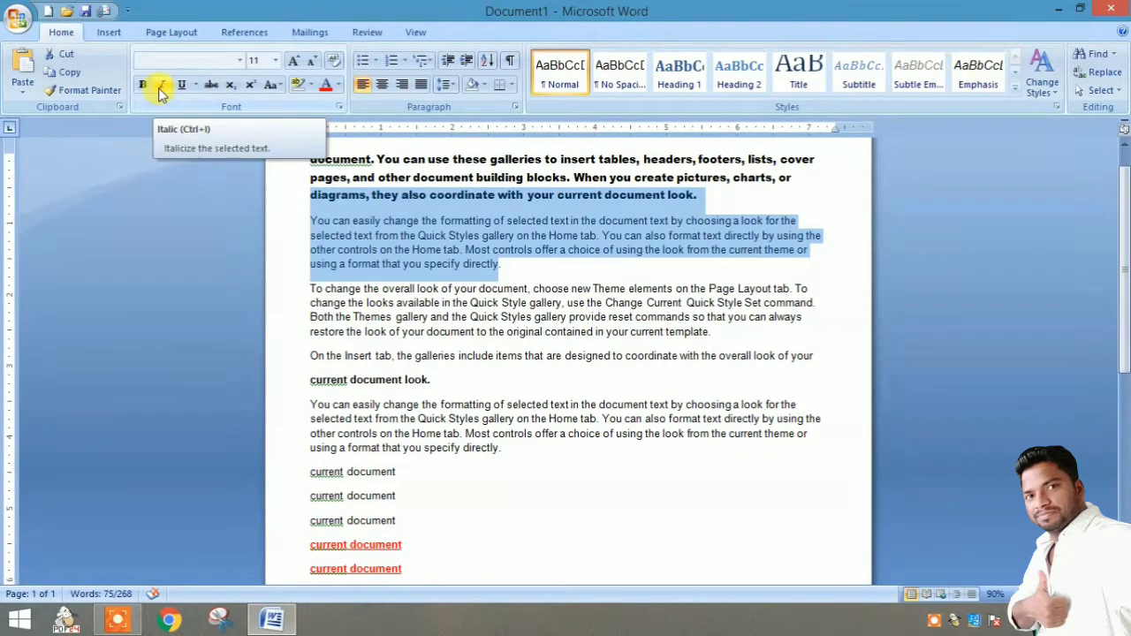
click(161, 86)
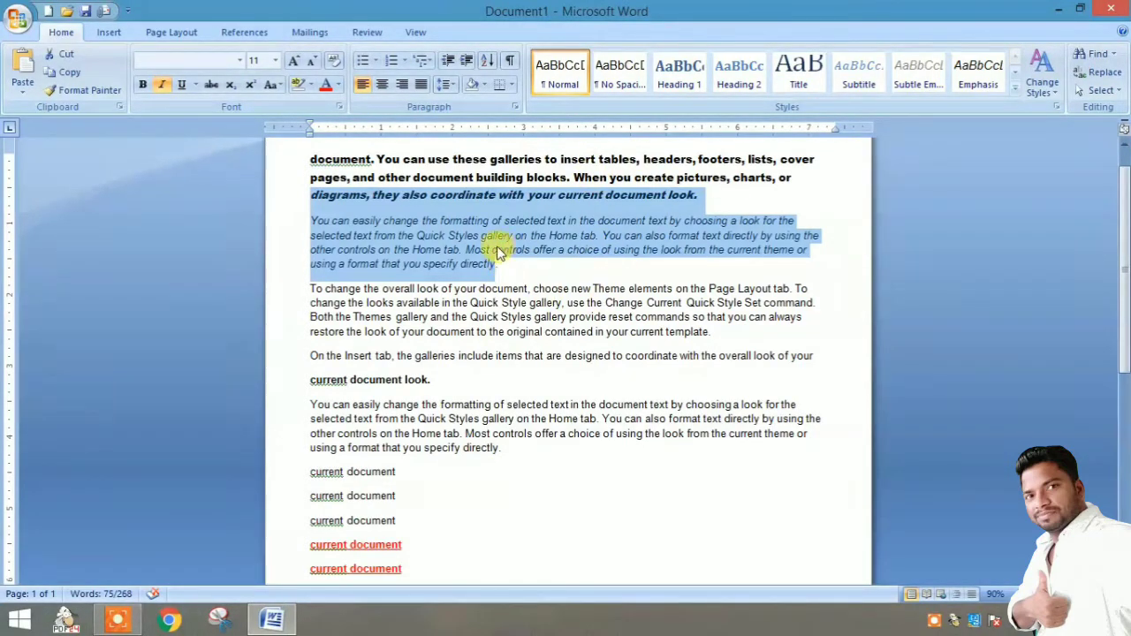
click(182, 86)
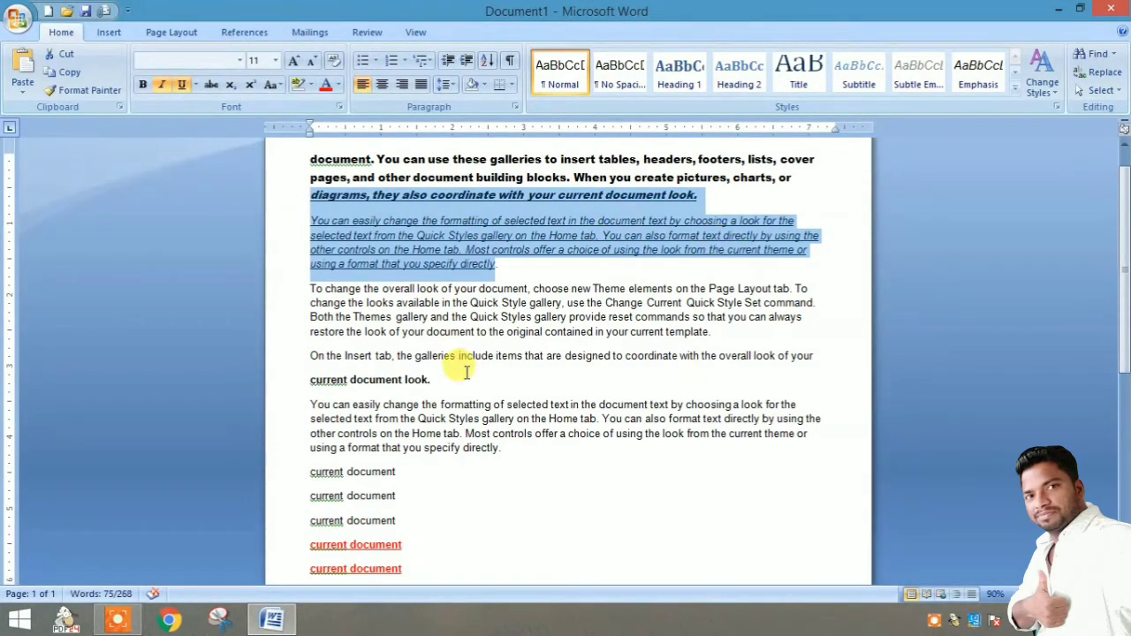
click(196, 85)
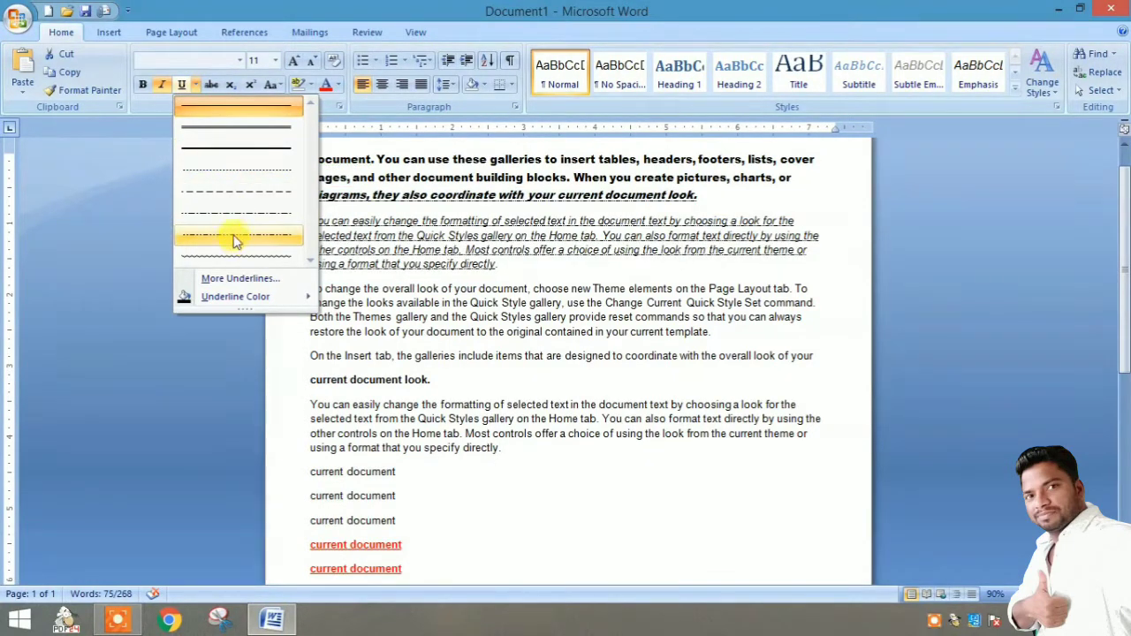
click(225, 129)
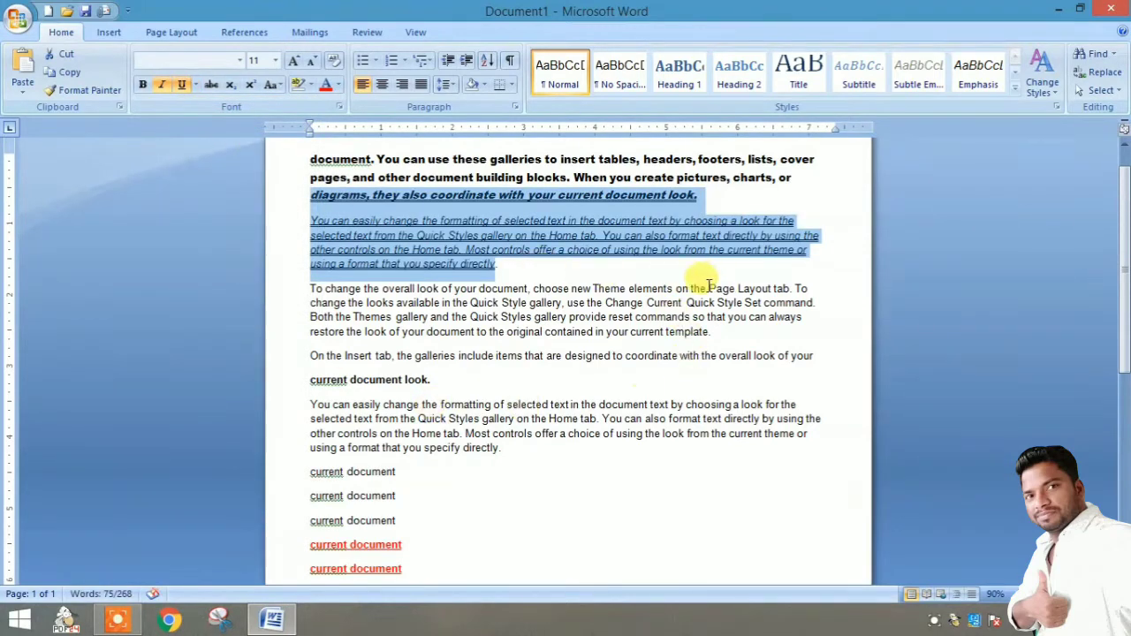
click(181, 84)
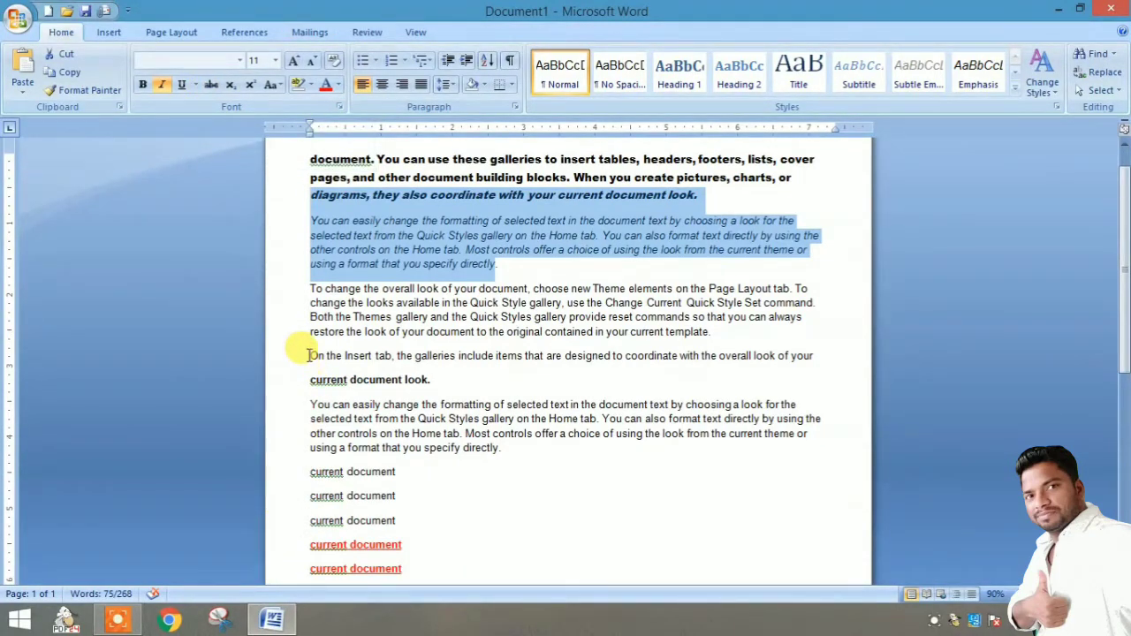
- Toggle strikethrough on and then off for the line beginning 'On the Insert tab'
drag(308, 355, 814, 360)
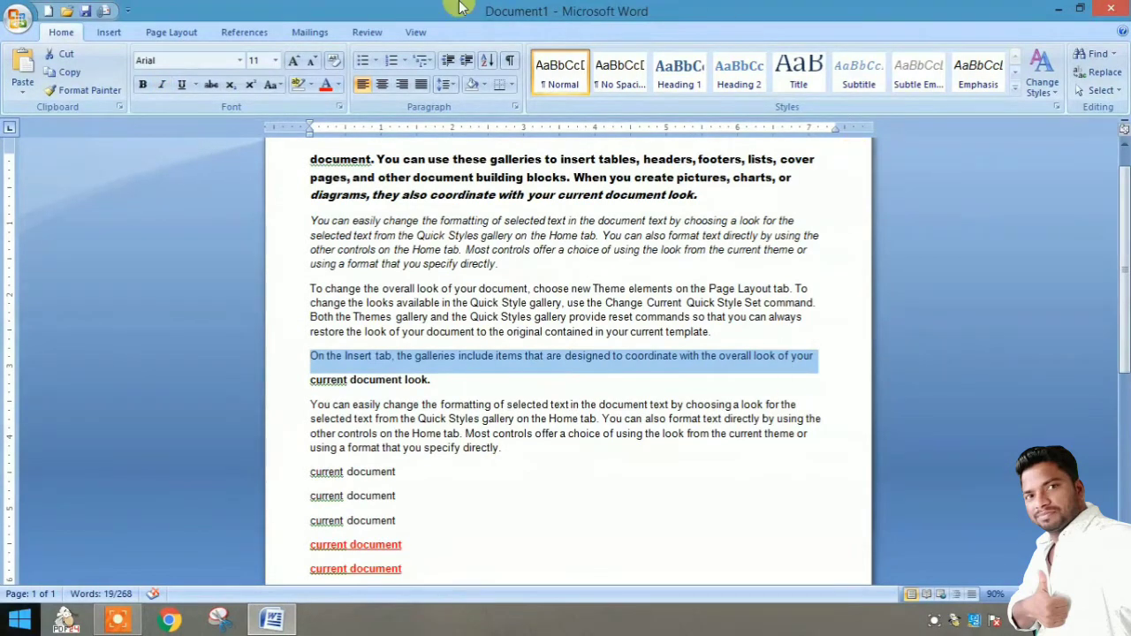
click(211, 86)
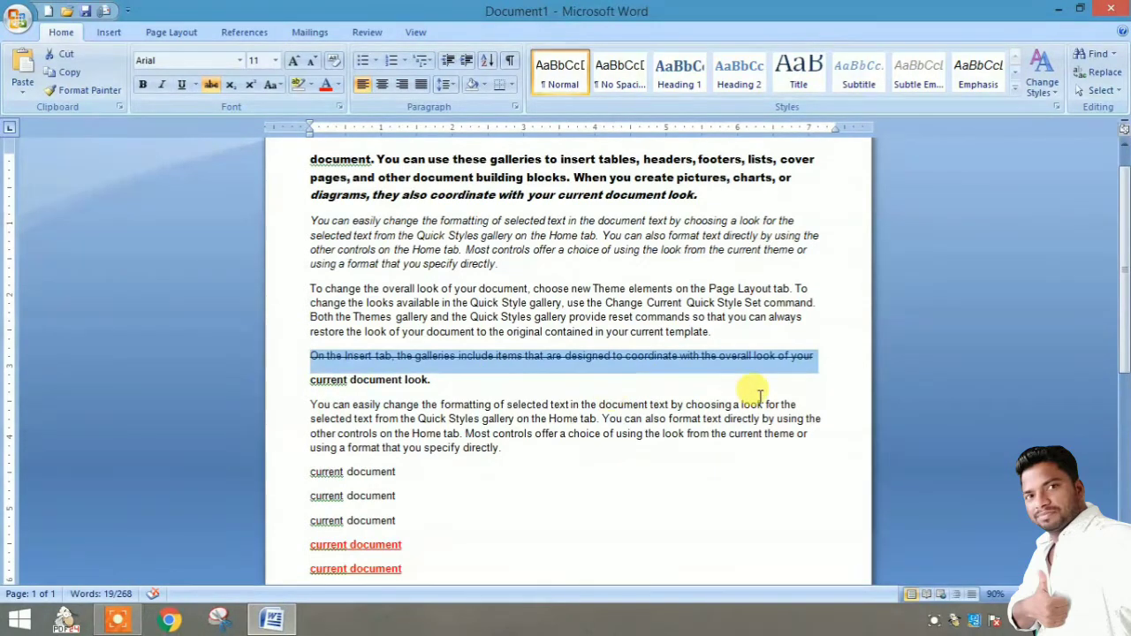
click(206, 84)
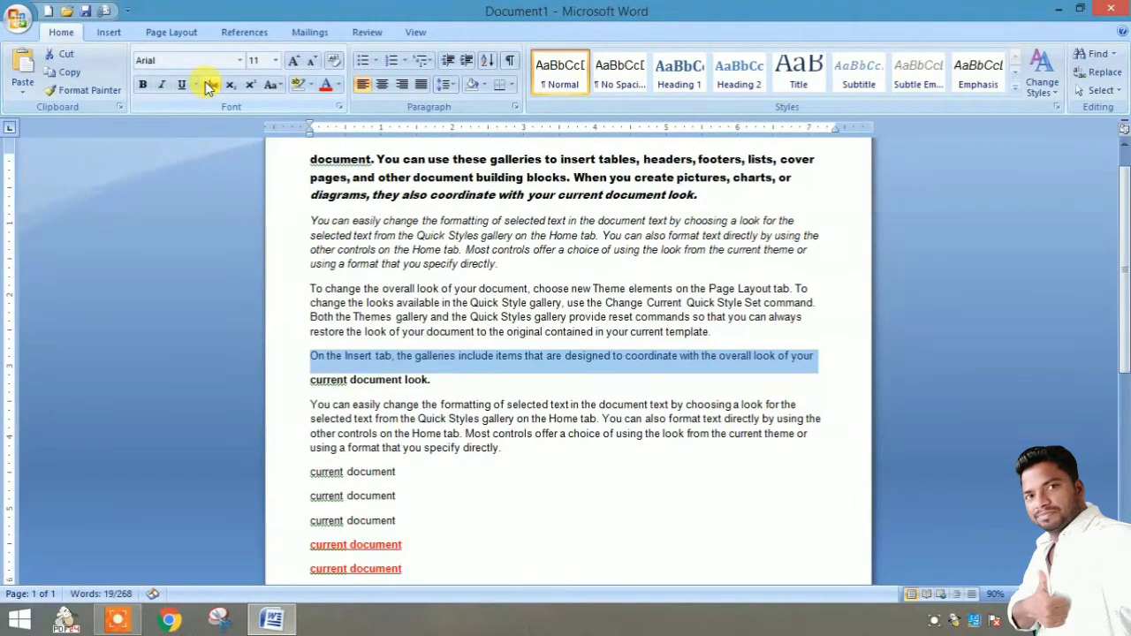
key(Right)
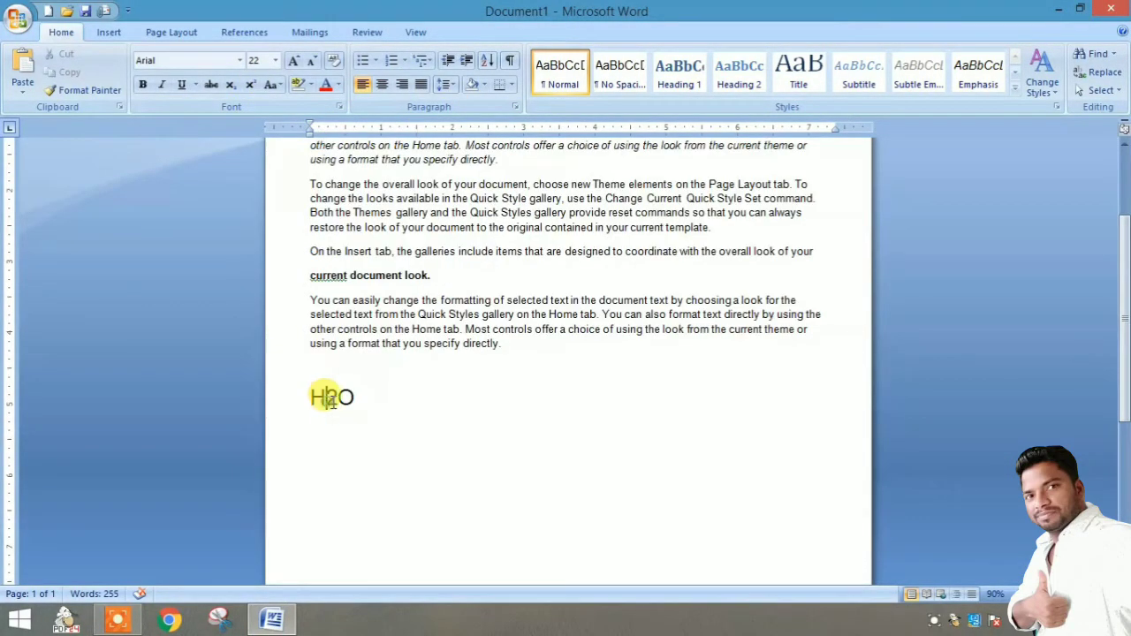
- Make the 2 in H2O subscript, then change it to superscript
drag(326, 398, 338, 399)
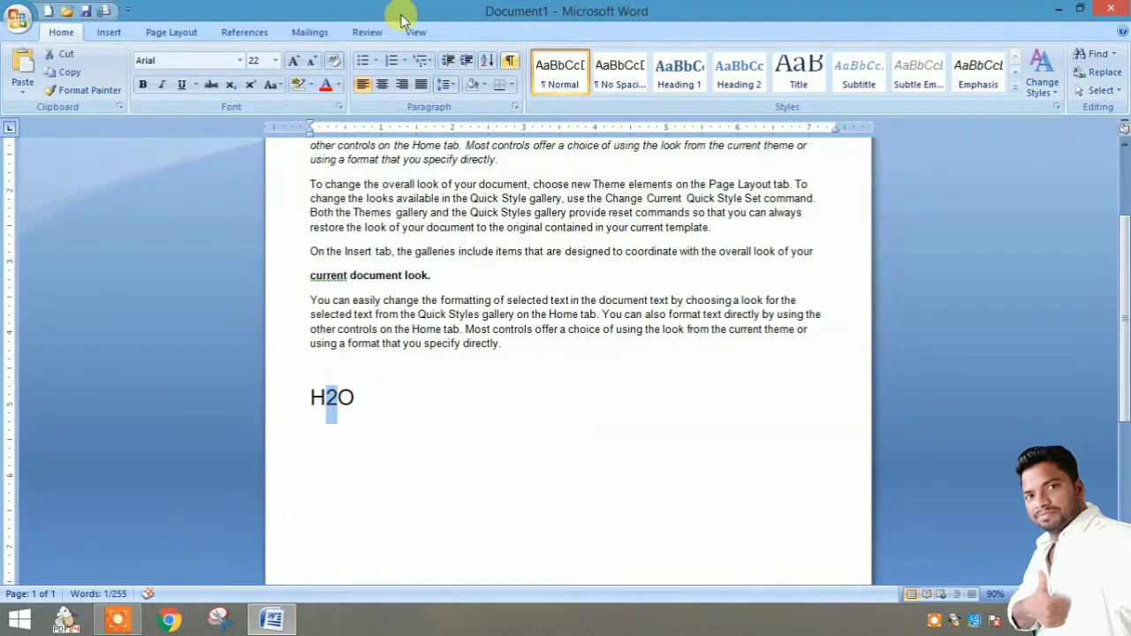
click(231, 88)
click(388, 443)
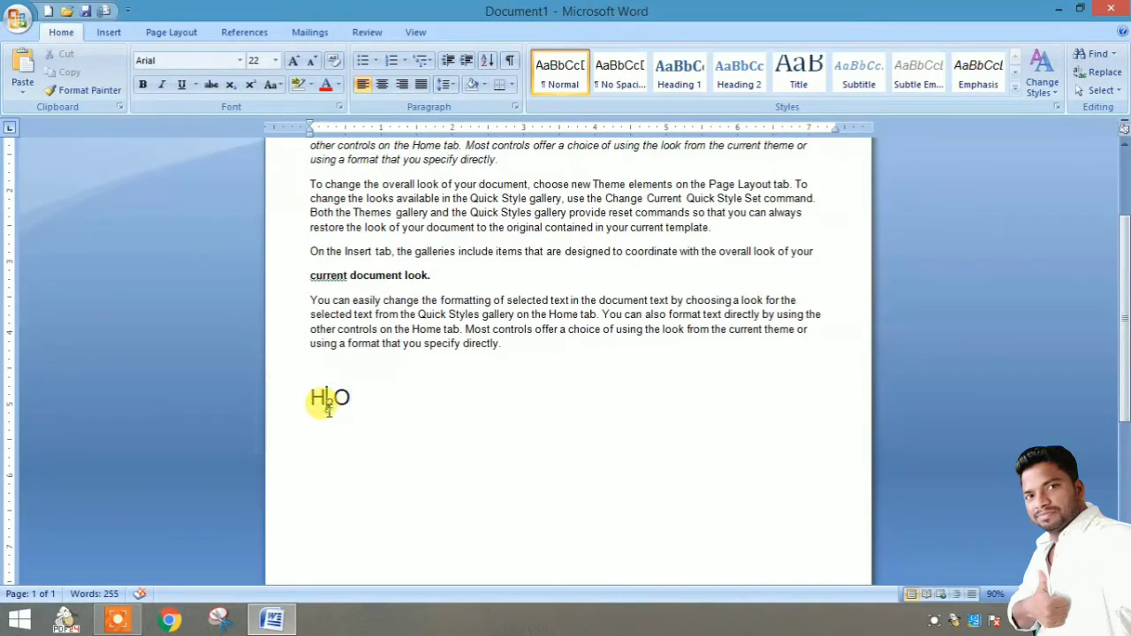
drag(324, 399, 333, 400)
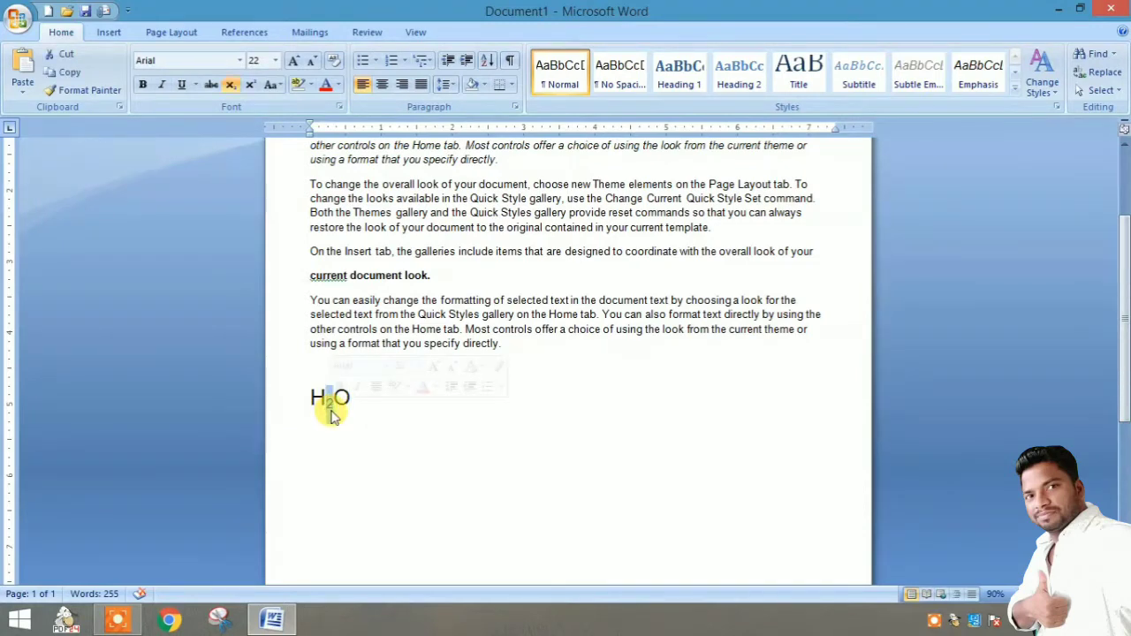
click(250, 84)
click(411, 474)
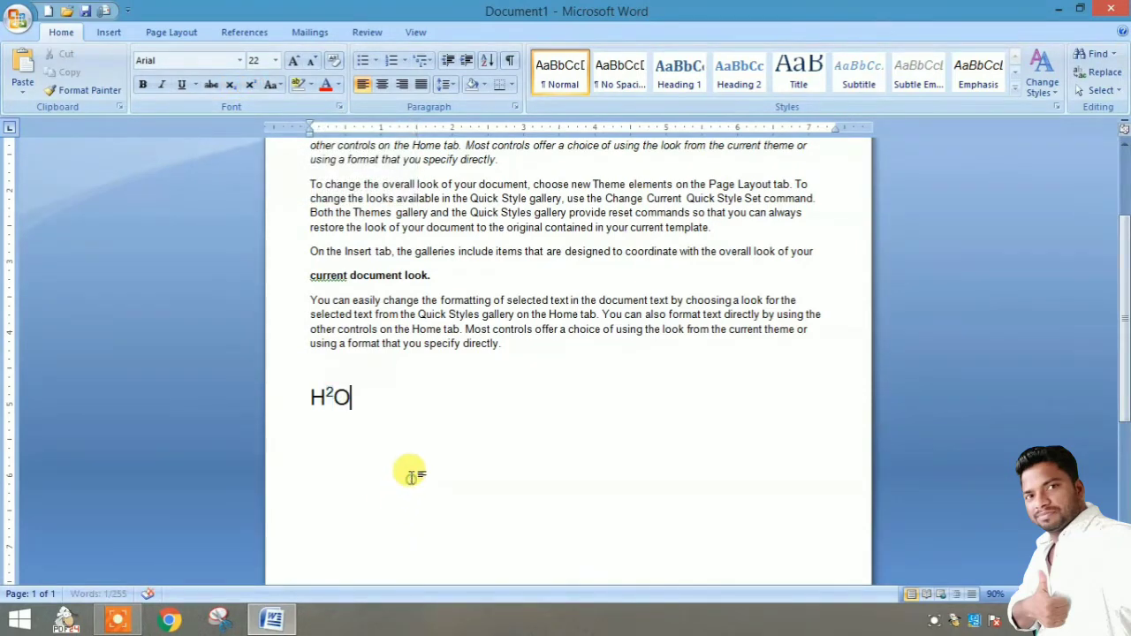
- Type 'A' followed by a superscript 2 after H²O to give A²
text( A)
key(ctrl+shift+equal)
text(2)
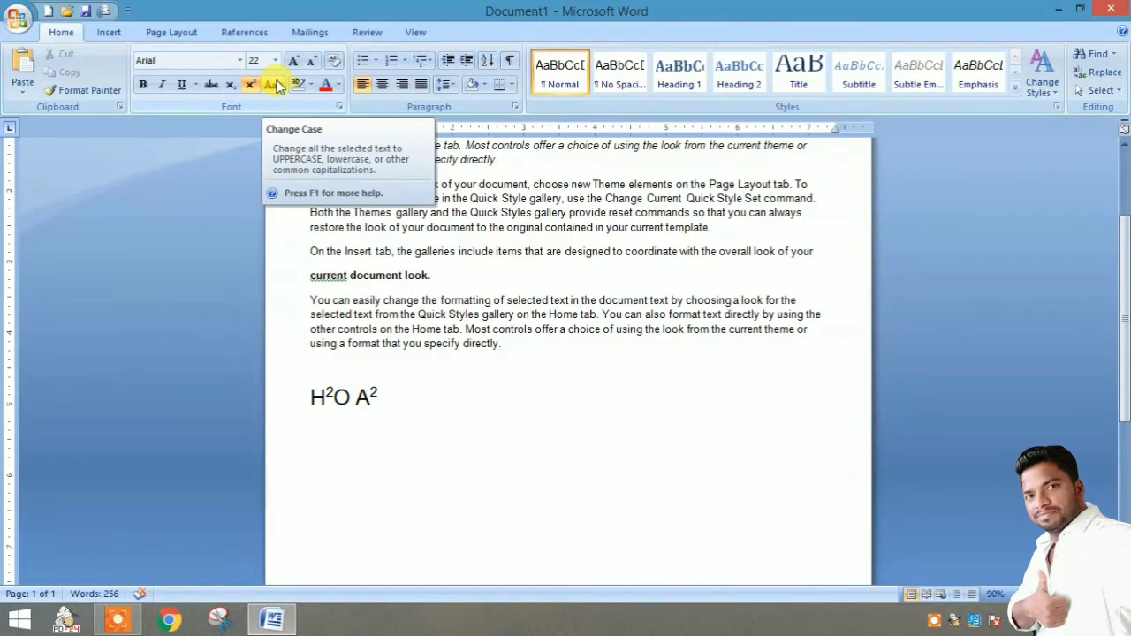
key(ctrl+Home)
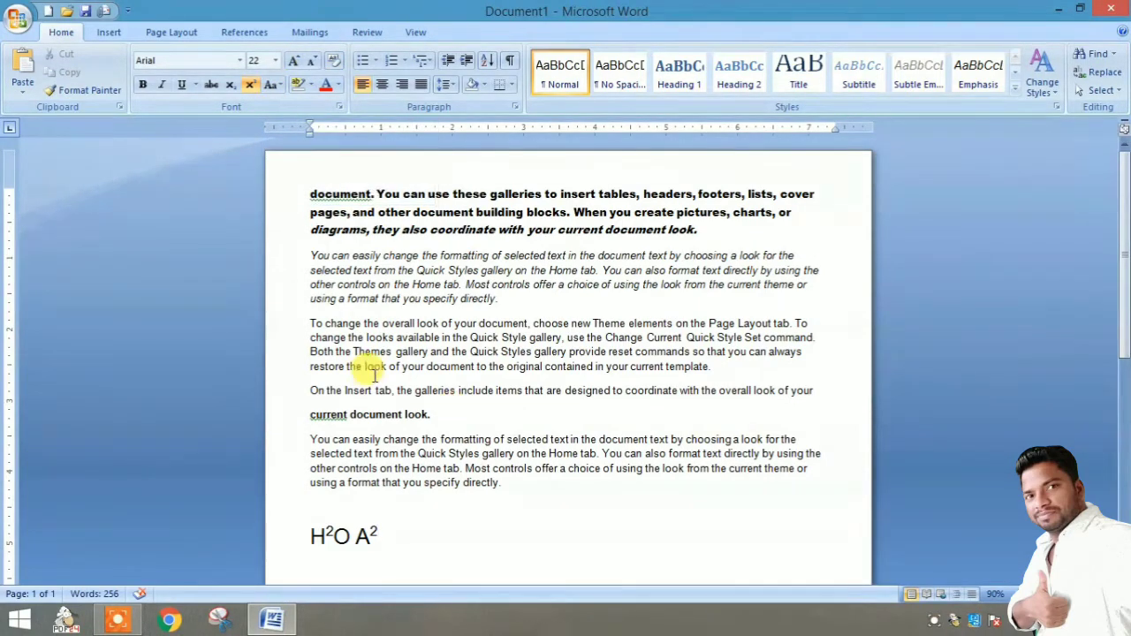
- Change 'current document look.' to Sentence case, then to lowercase
drag(308, 414, 456, 413)
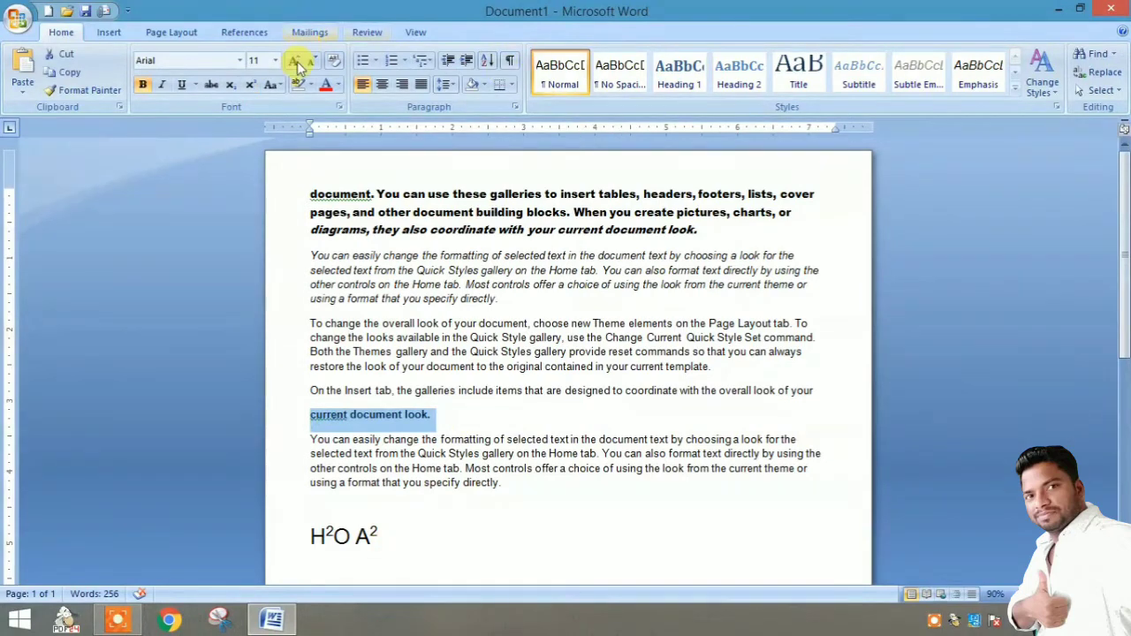
click(281, 85)
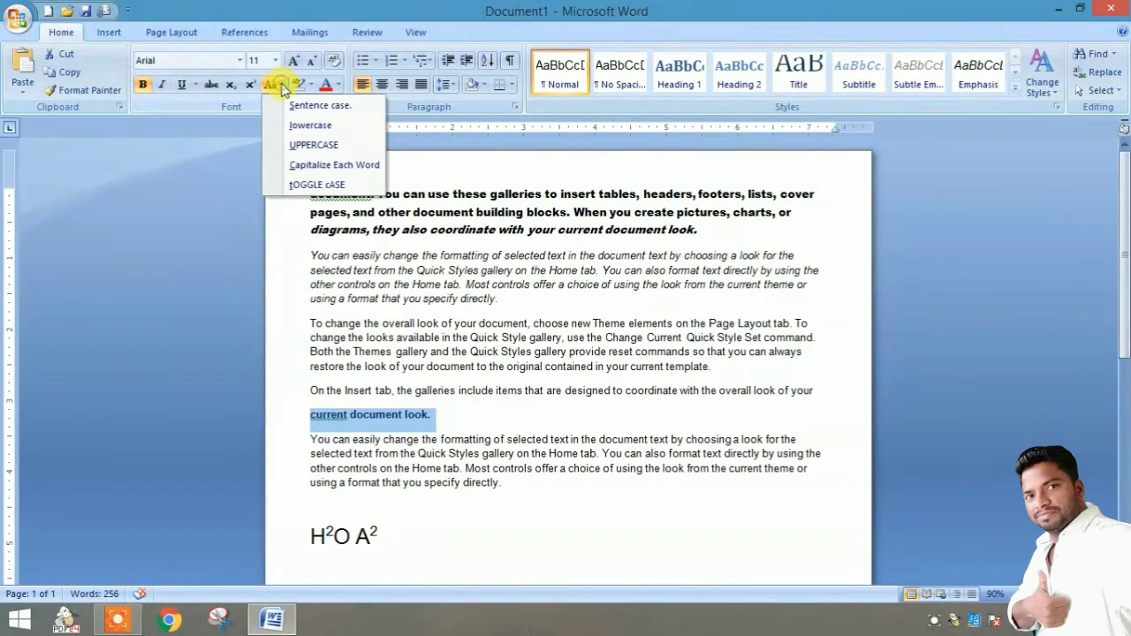
click(338, 107)
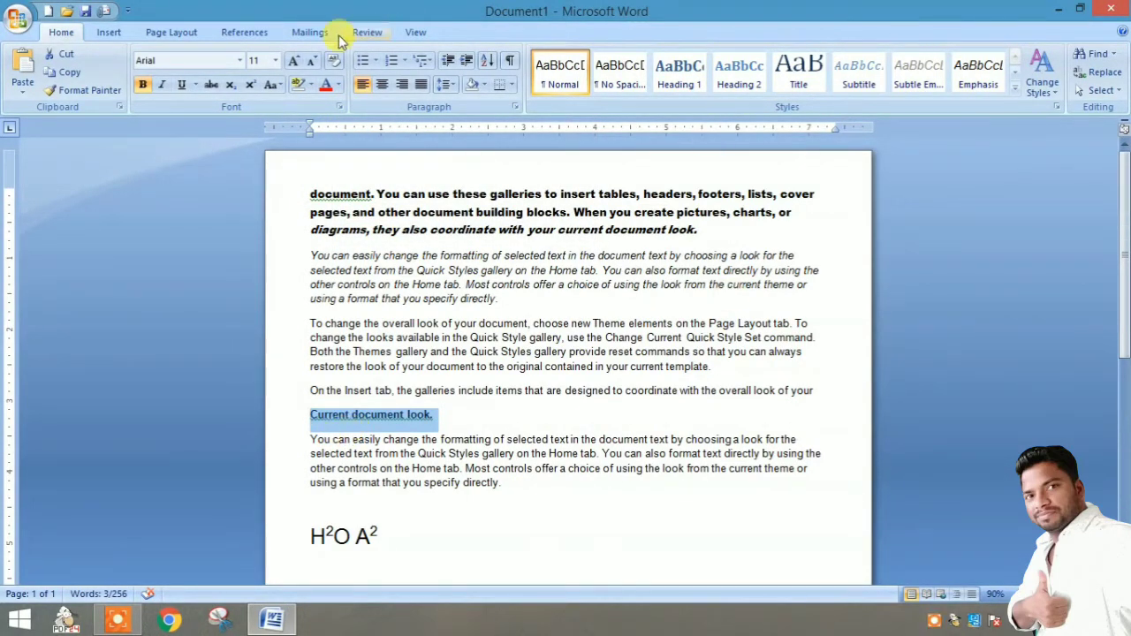
click(281, 85)
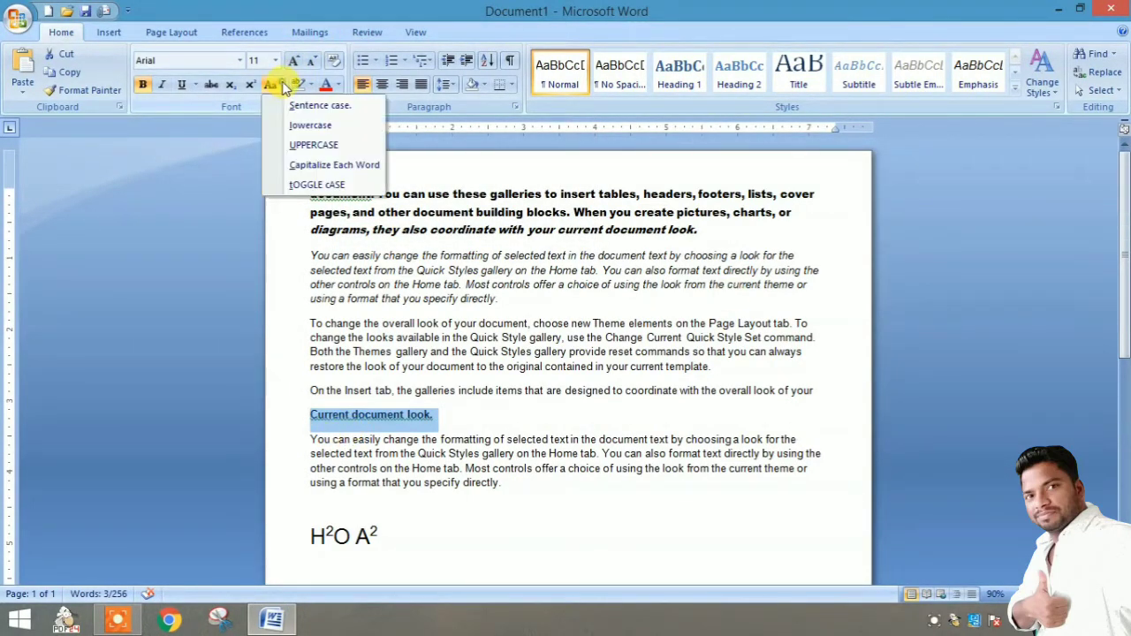
click(310, 127)
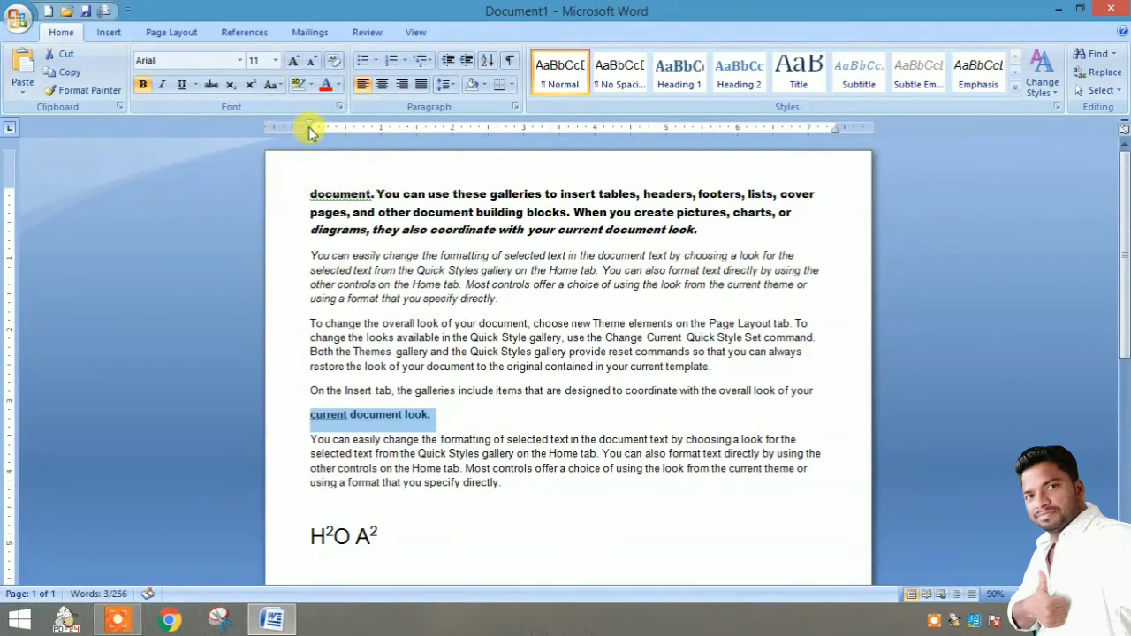
- Apply UPPERCASE, then Capitalize Each Word, then tOGGLE cASE to the same line
click(282, 85)
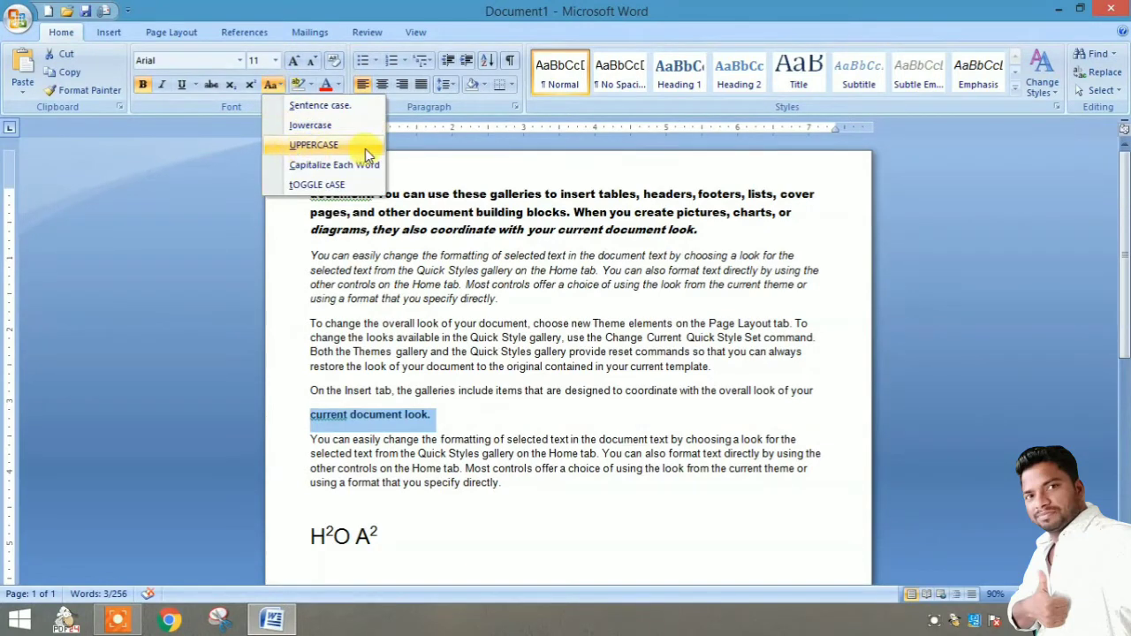
click(308, 149)
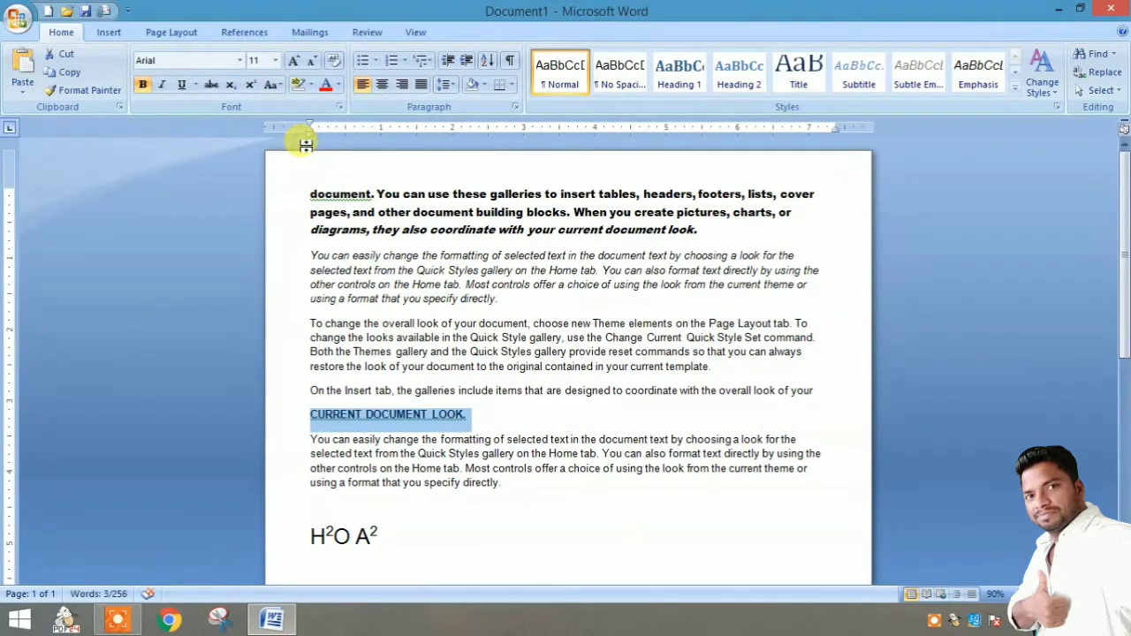
click(271, 85)
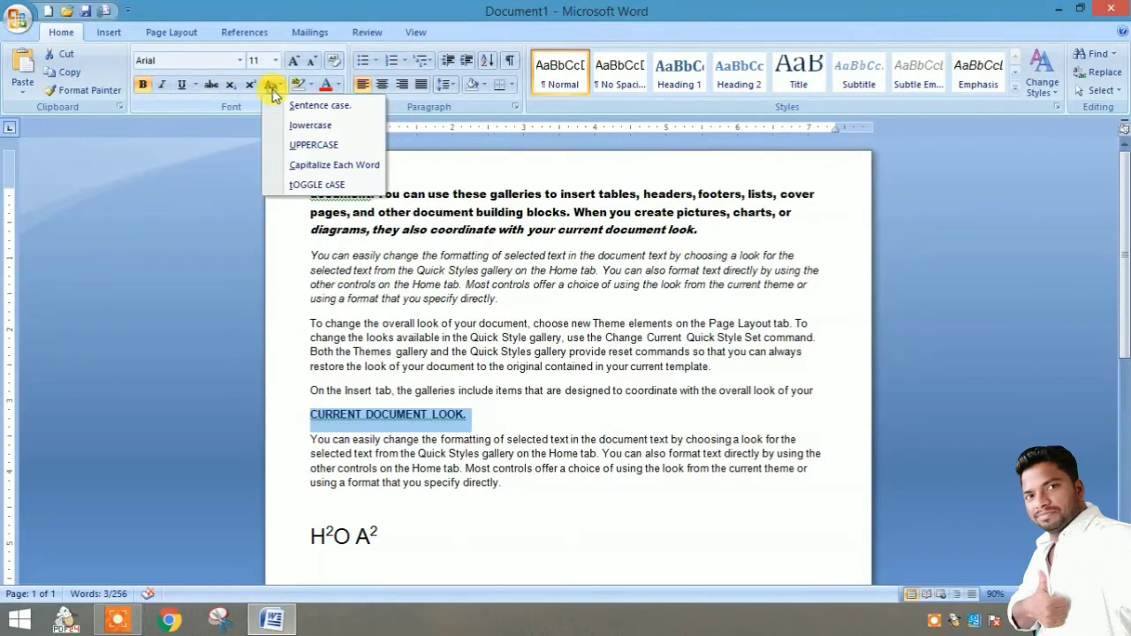
click(345, 165)
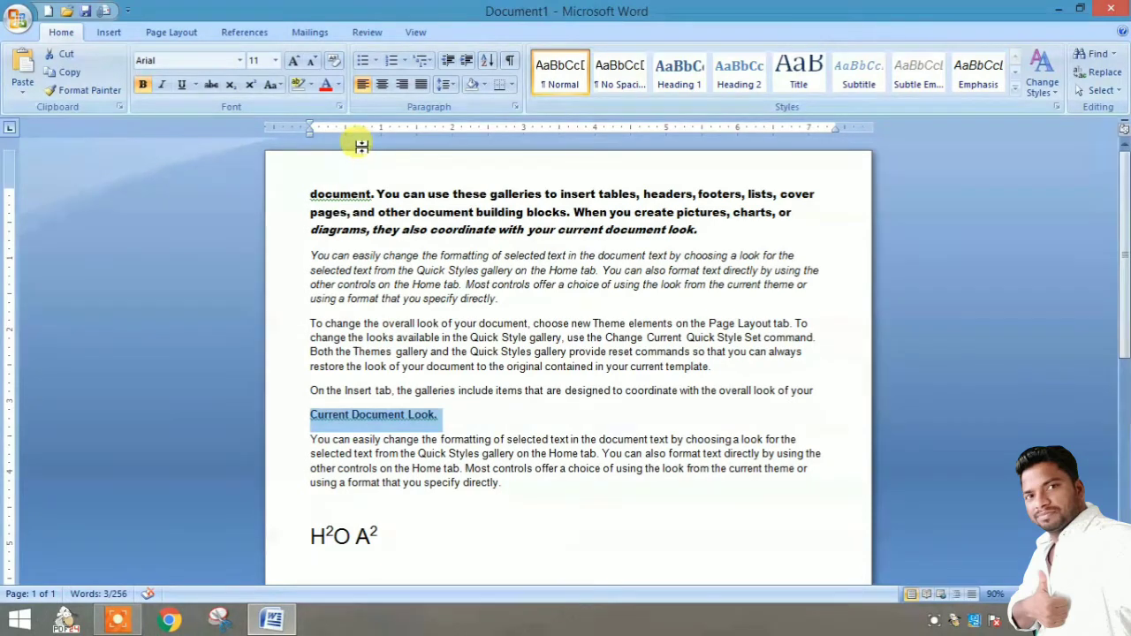
click(274, 85)
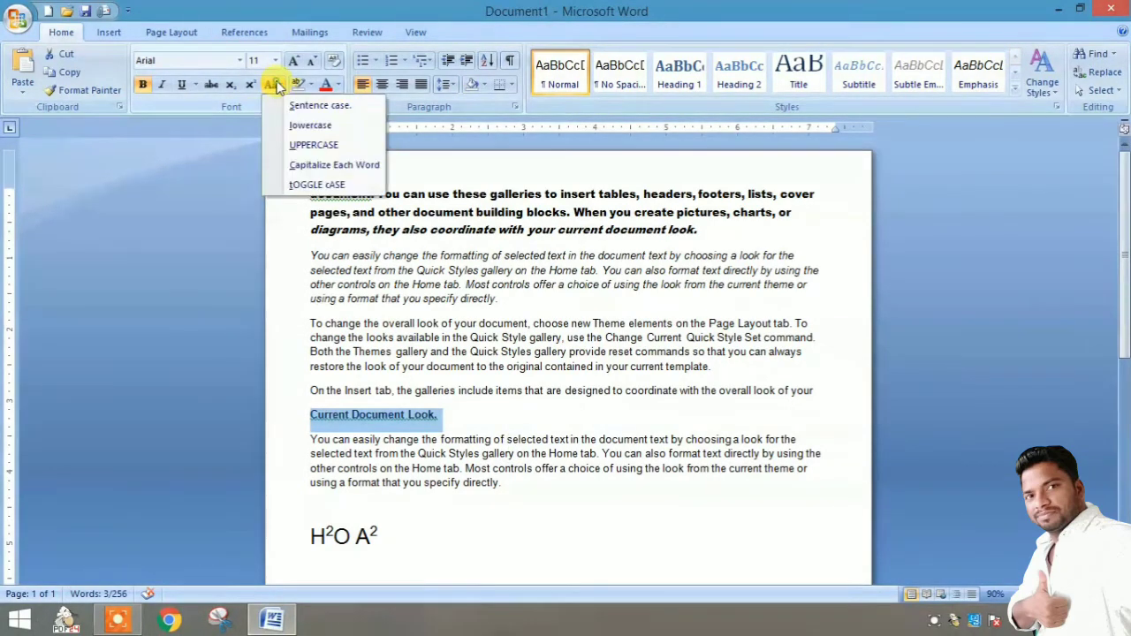
click(334, 186)
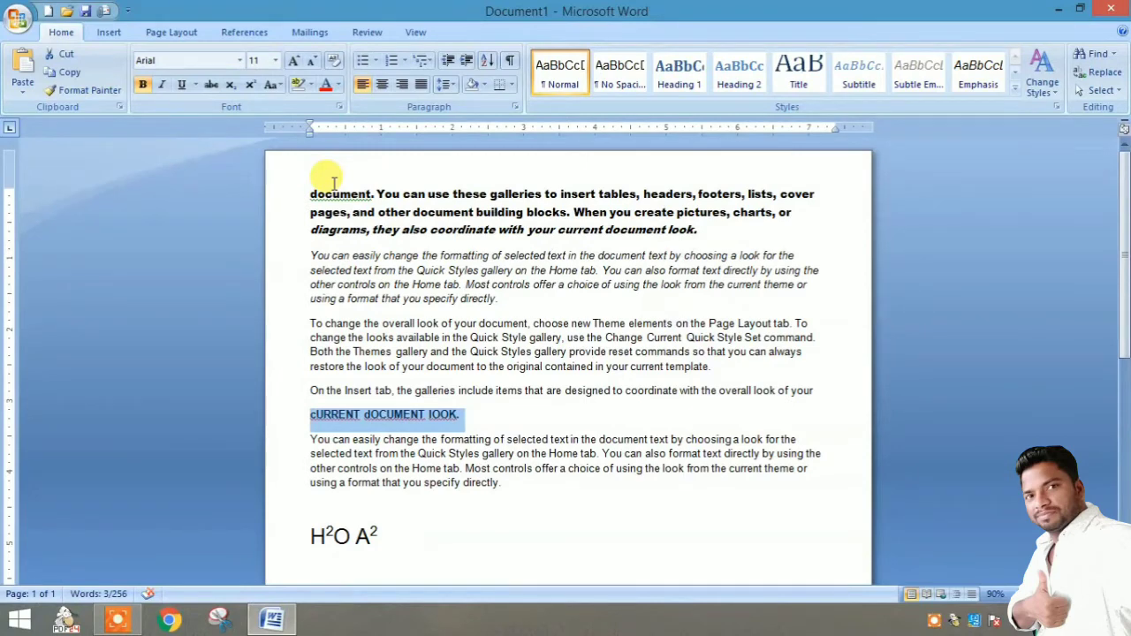
click(334, 183)
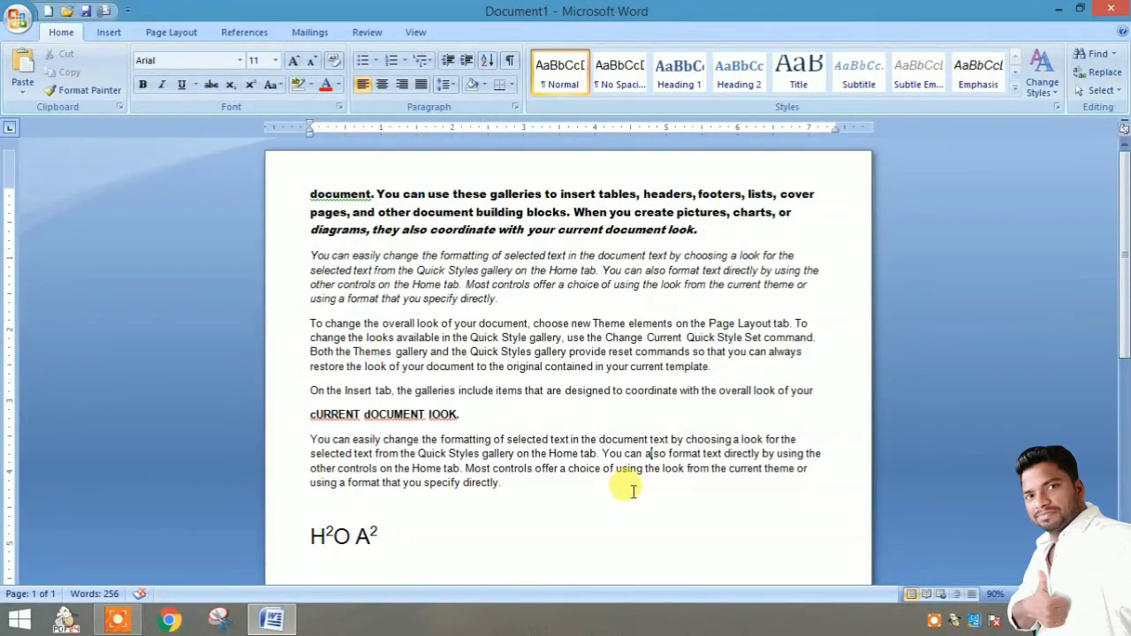
drag(309, 246, 500, 306)
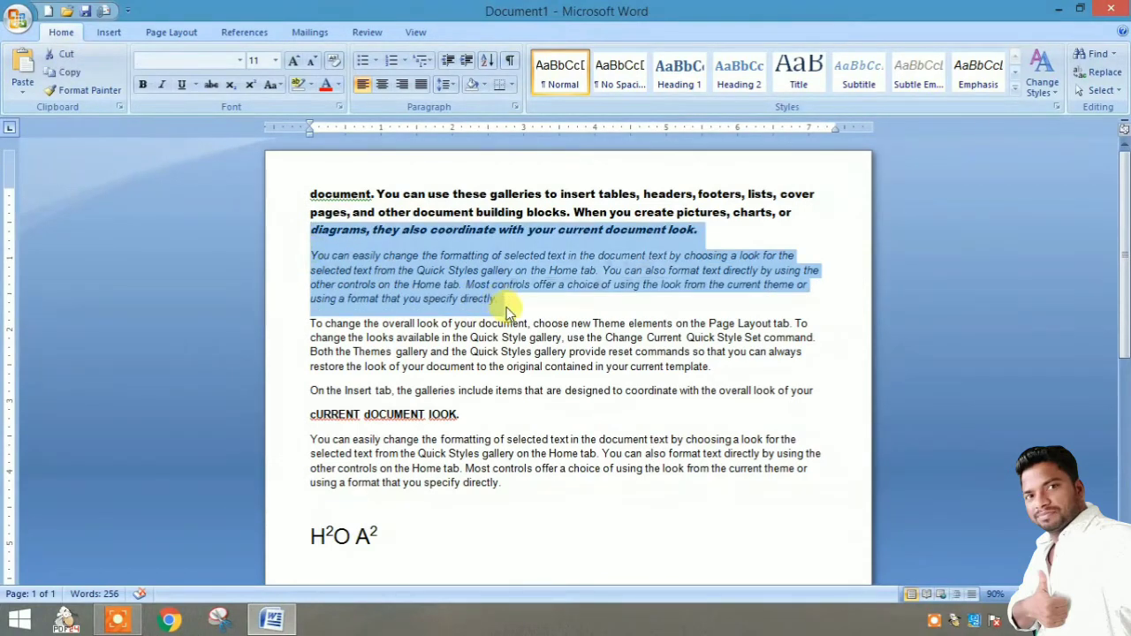
click(309, 88)
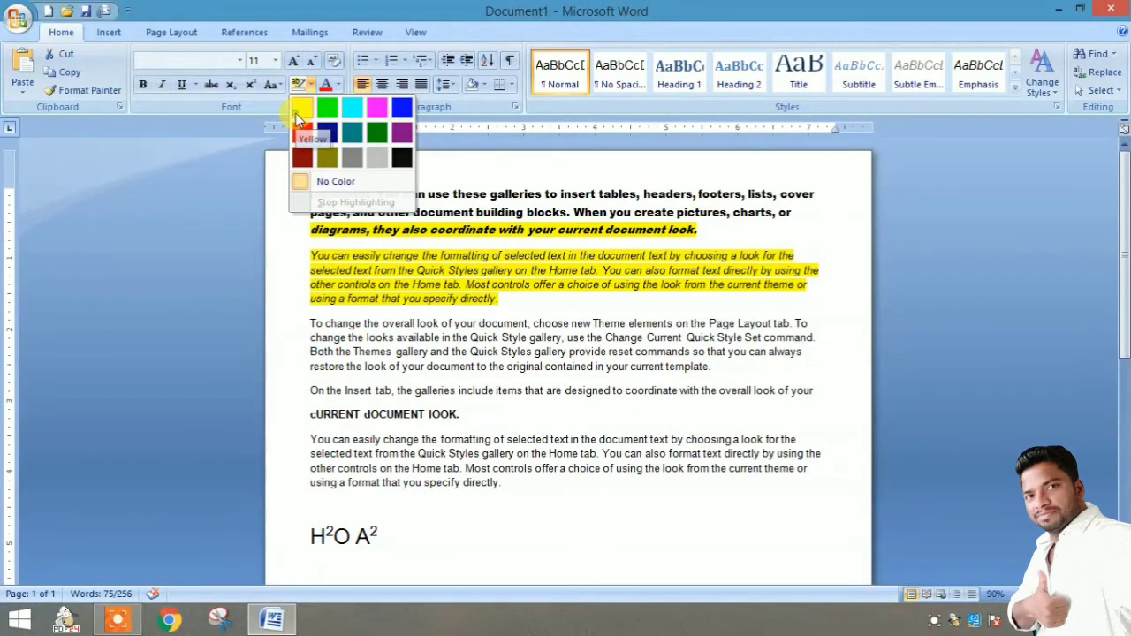
click(300, 109)
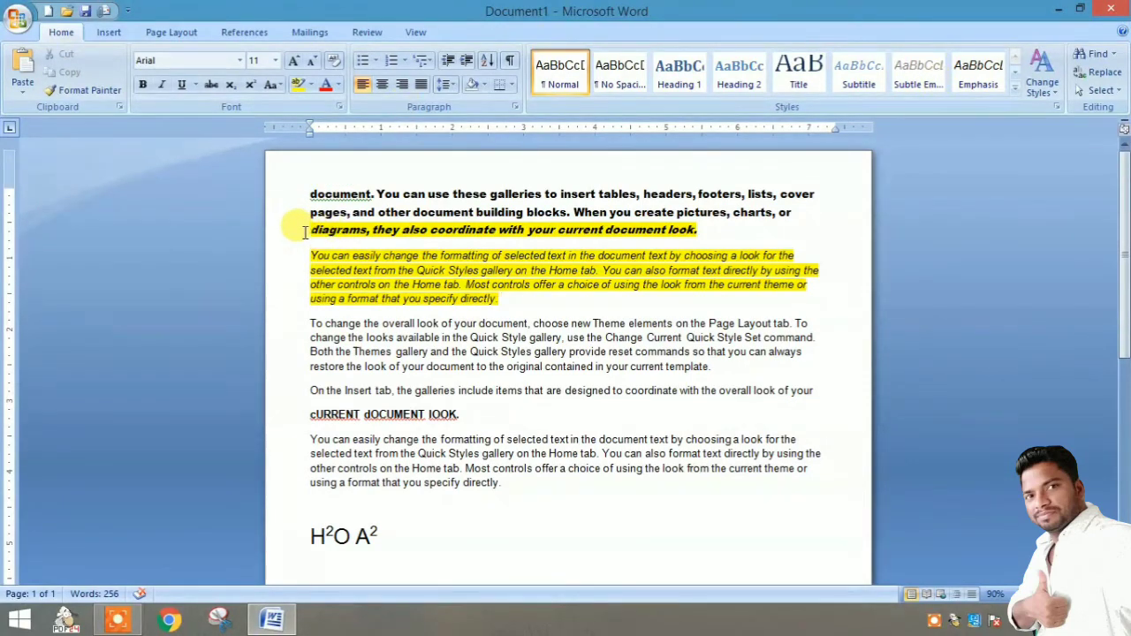
drag(310, 230, 500, 301)
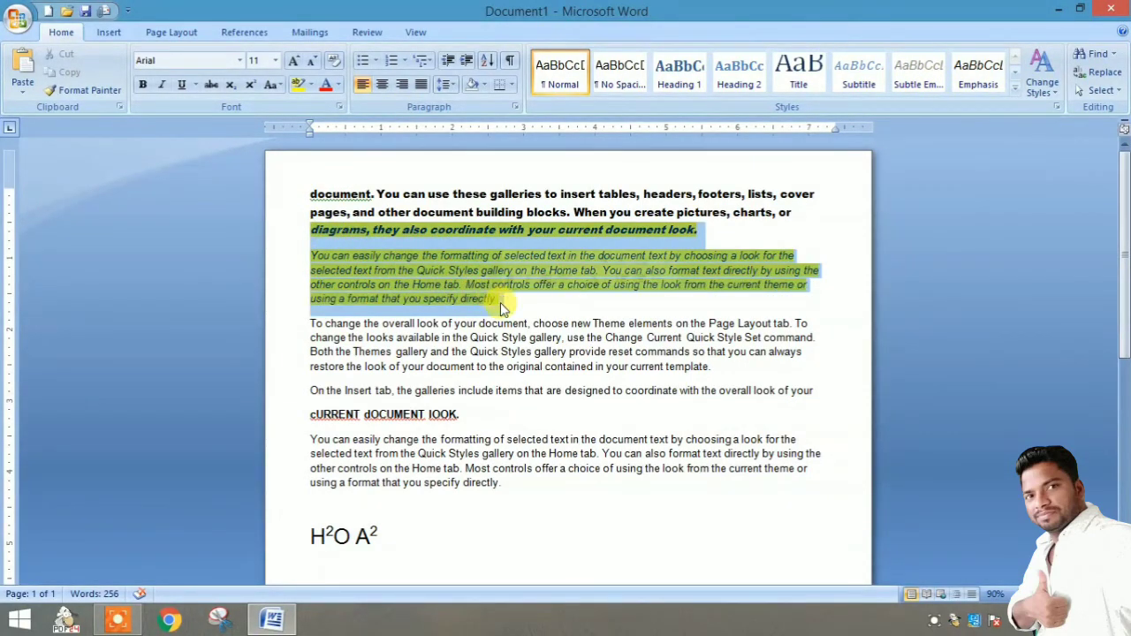
click(310, 85)
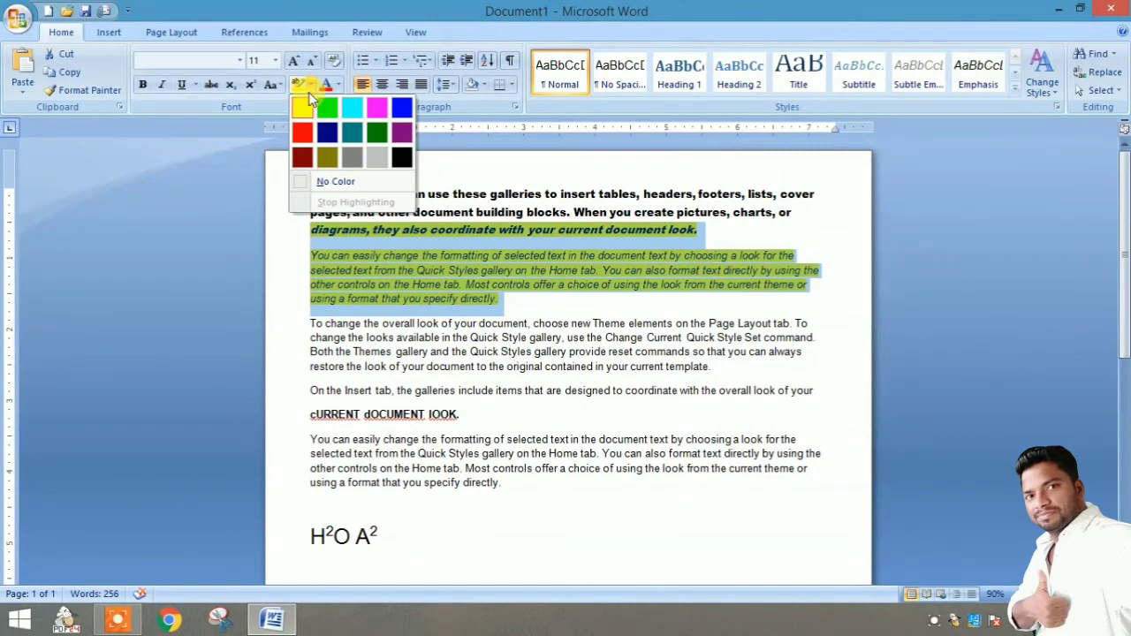
click(348, 183)
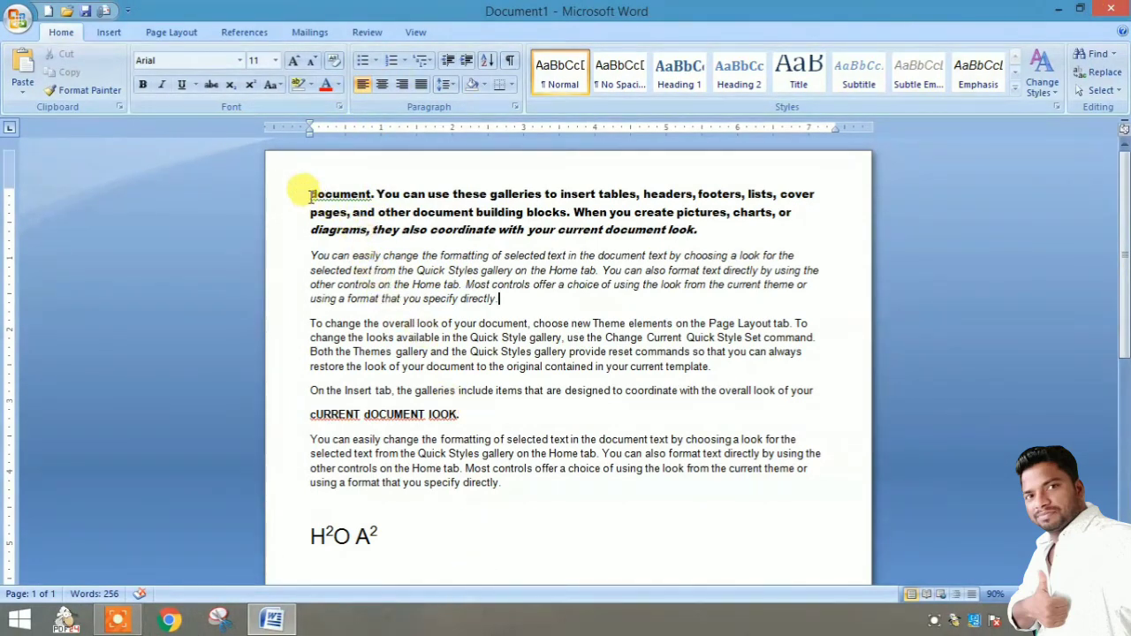
- Select all the document text and give it the Dark Blue standard font colour
click(305, 192)
drag(311, 196, 434, 518)
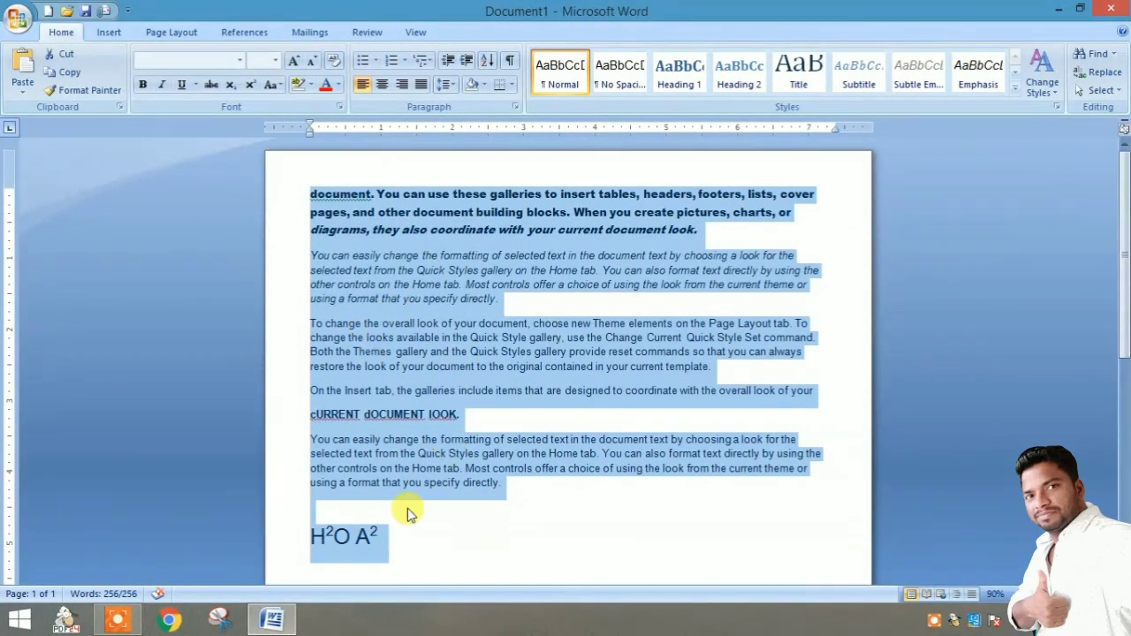
click(337, 84)
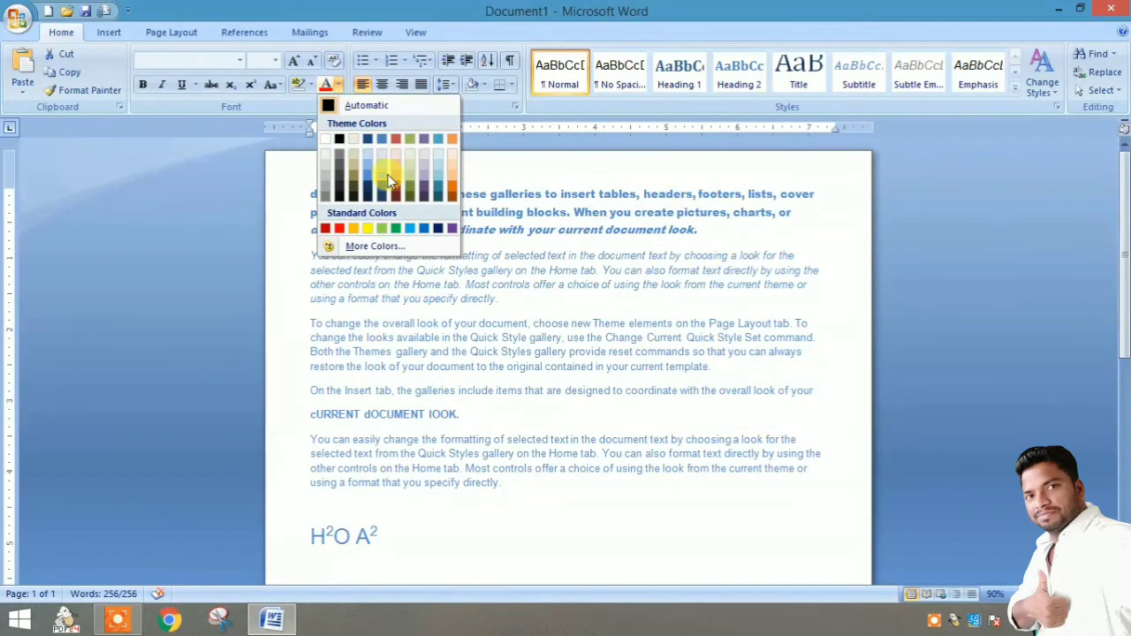
click(438, 230)
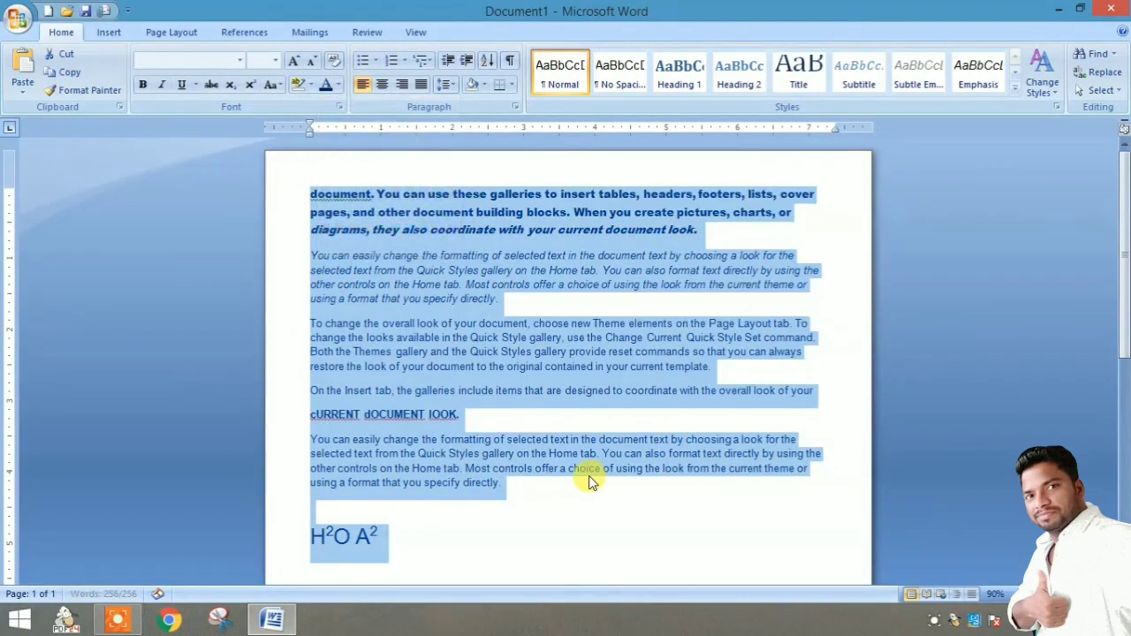